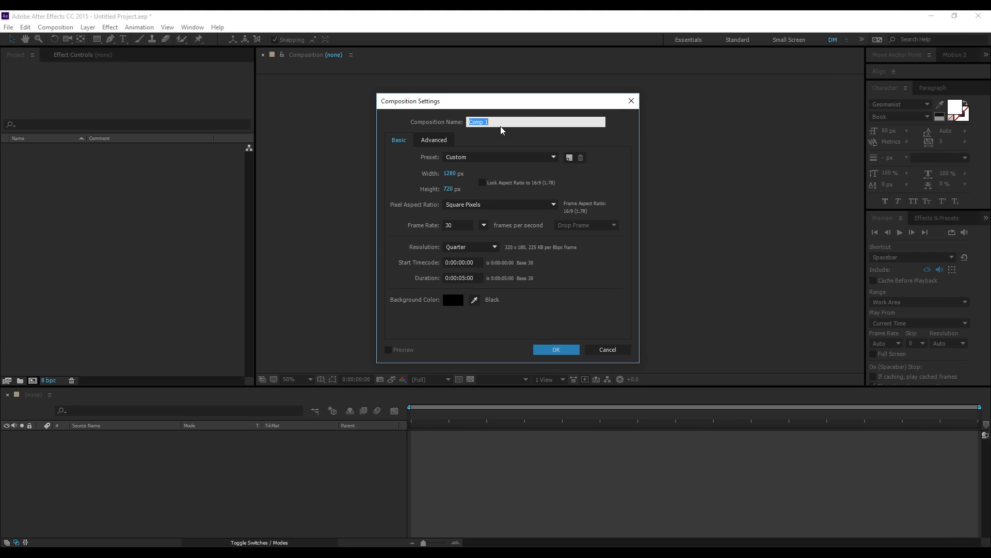
- Create a composition named "tutorial" at 1280 x 720 px, 30 fps, with a 5-second duration
type("tutorial")
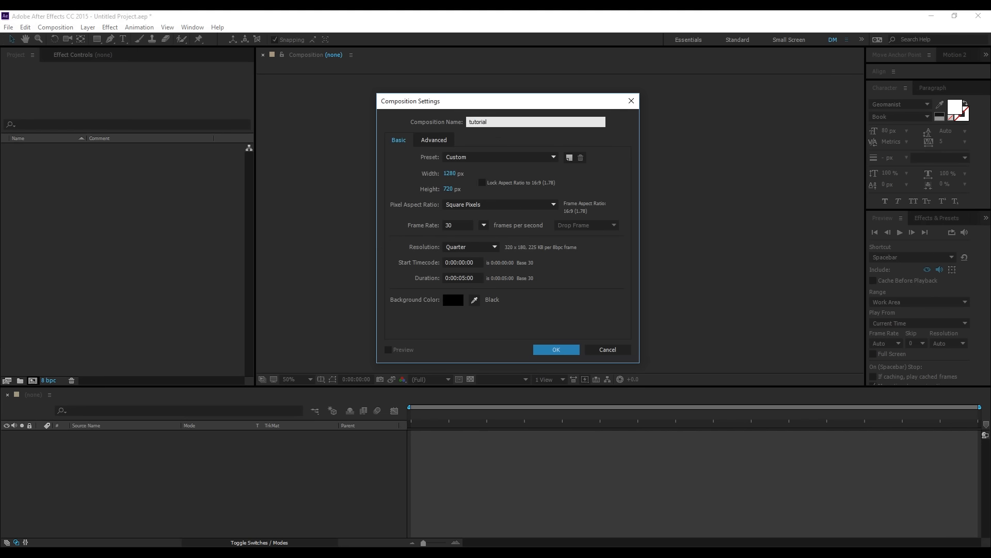
left_click(556, 351)
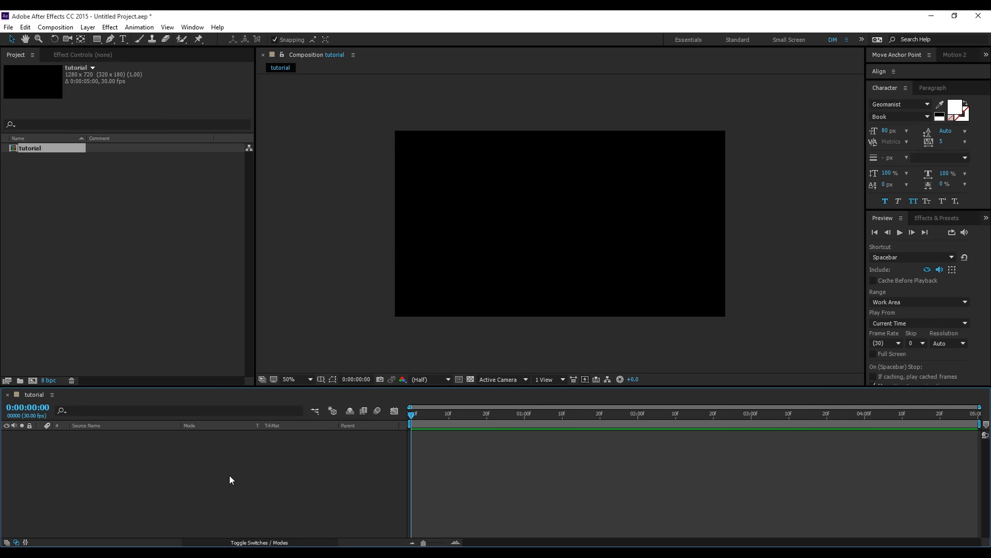
- Add a black 1280 x 720 px solid layer named "BG" to the composition
key("ctrl+y")
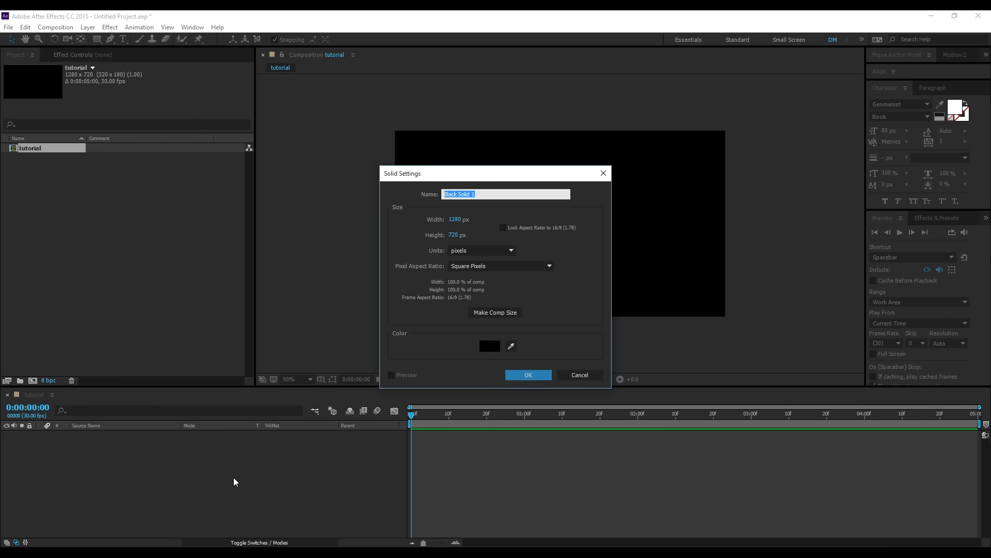
type("BG")
left_click(513, 377)
left_click(249, 473)
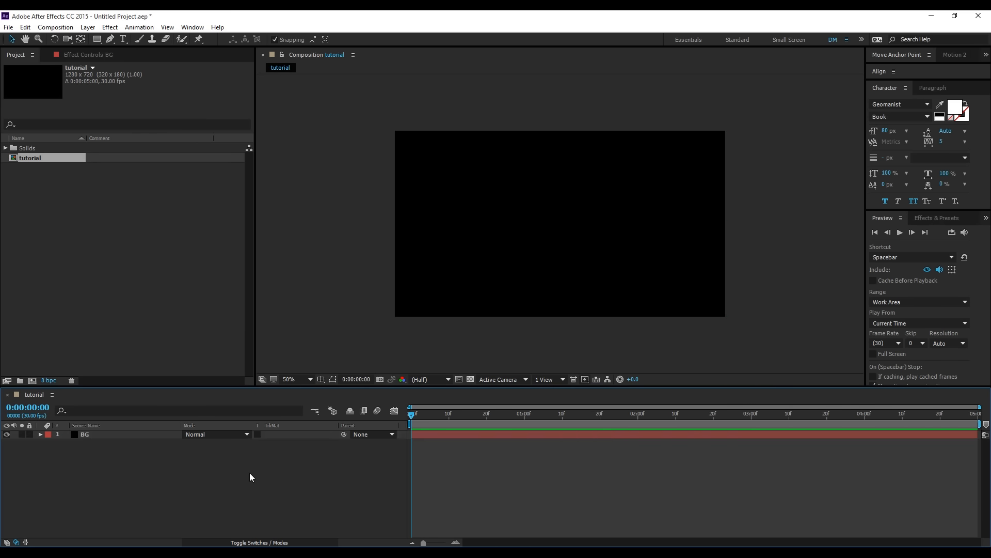
- Add a second black 1280 x 720 px solid layer named "TAO" above the BG layer
key("ctrl+y")
type("TAO")
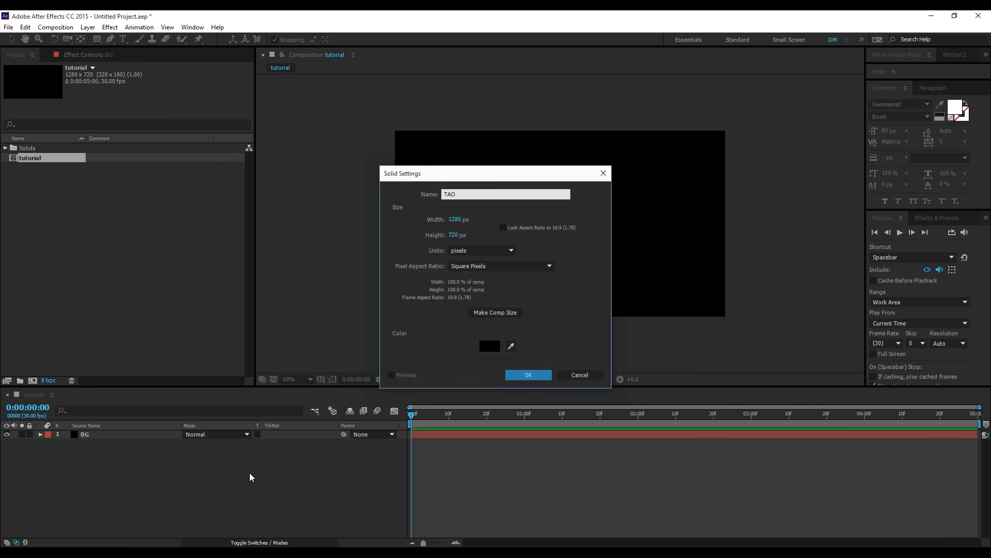
key("Return")
left_click(249, 472)
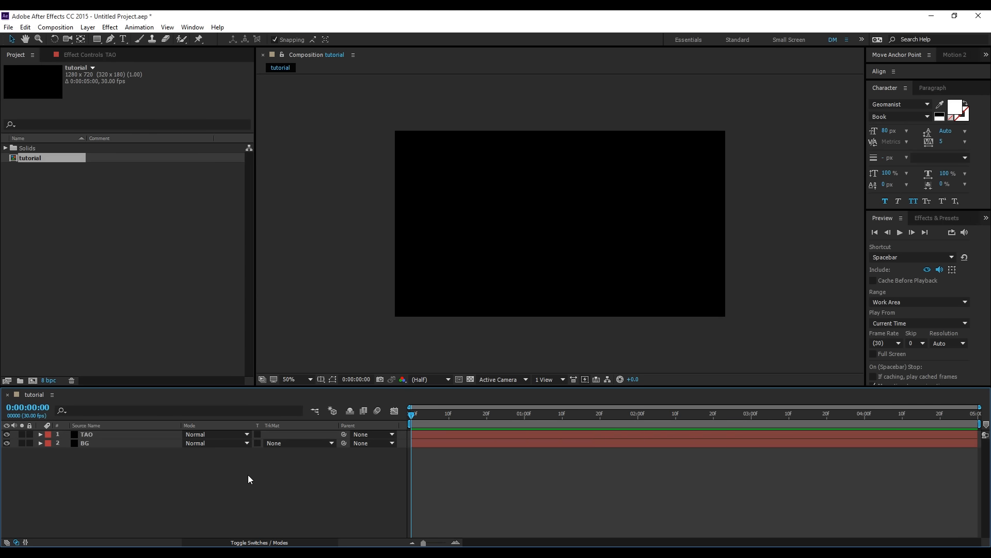
- Add a two-node camera with the 35mm preset to the composition
right_click(248, 479)
mouse_move(364, 381)
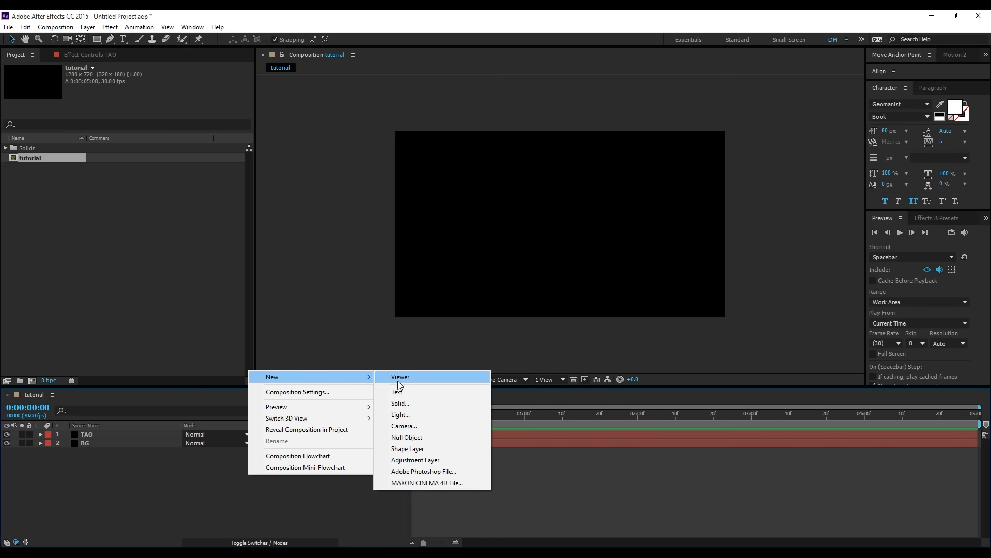
left_click(404, 425)
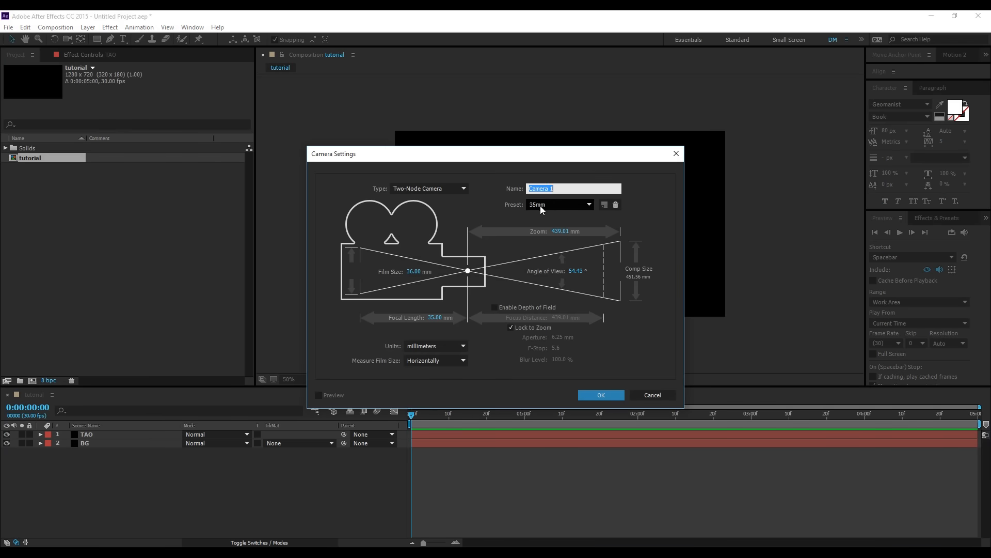
left_click(594, 394)
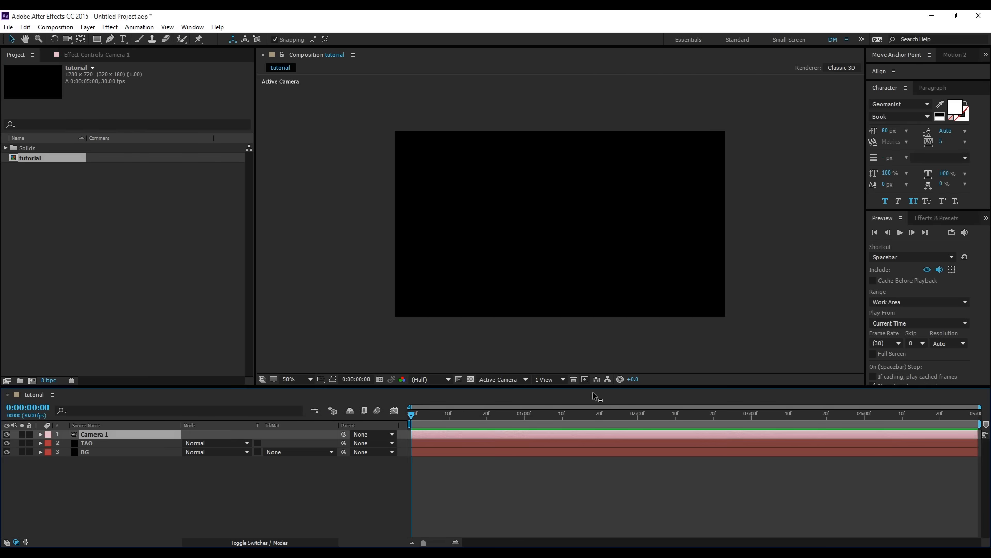
left_click(209, 499)
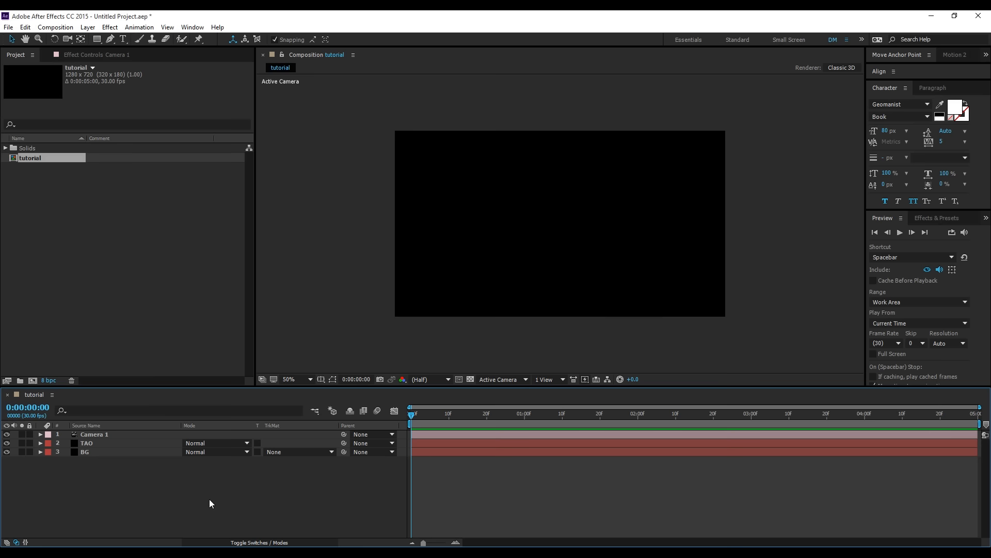
- Apply the Trapcode Tao effect to the TAO solid layer
left_click(91, 443)
left_click(110, 27)
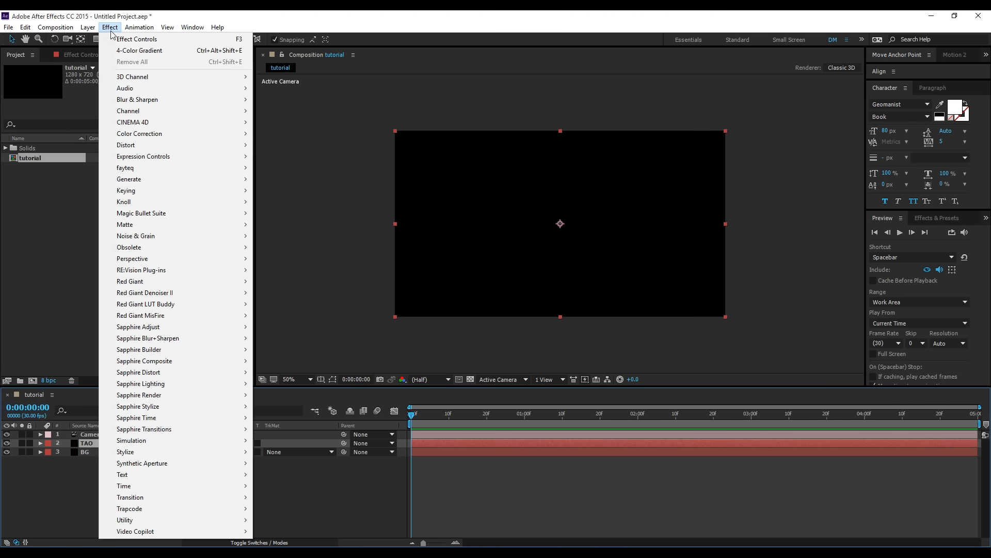
mouse_move(241, 511)
left_click(284, 510)
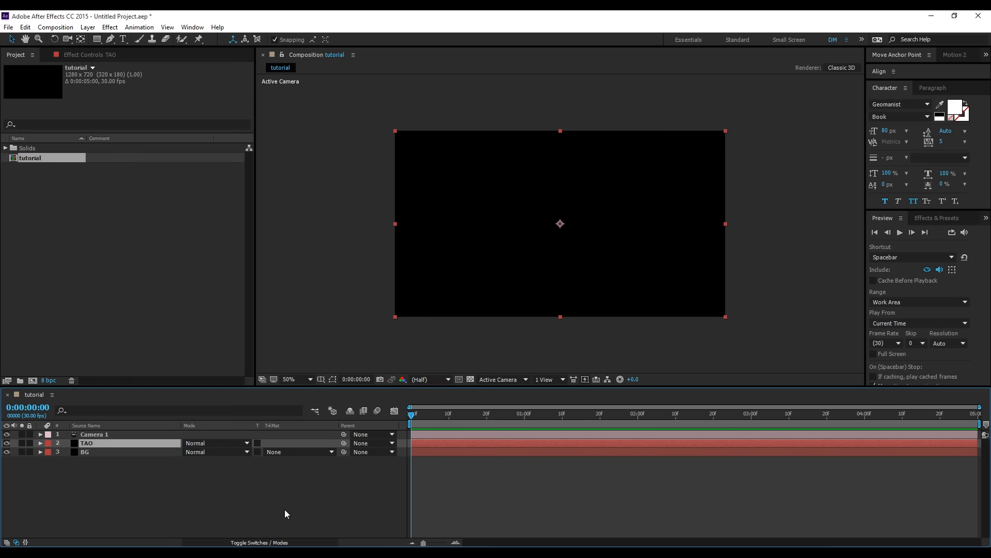
key("c")
left_click_drag(610, 284, 612, 260)
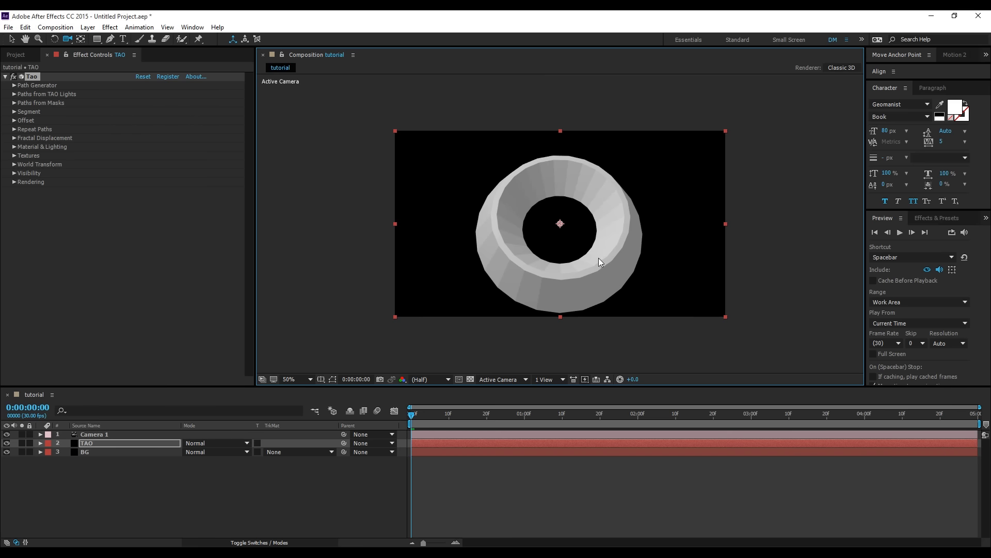
key("ctrl+z")
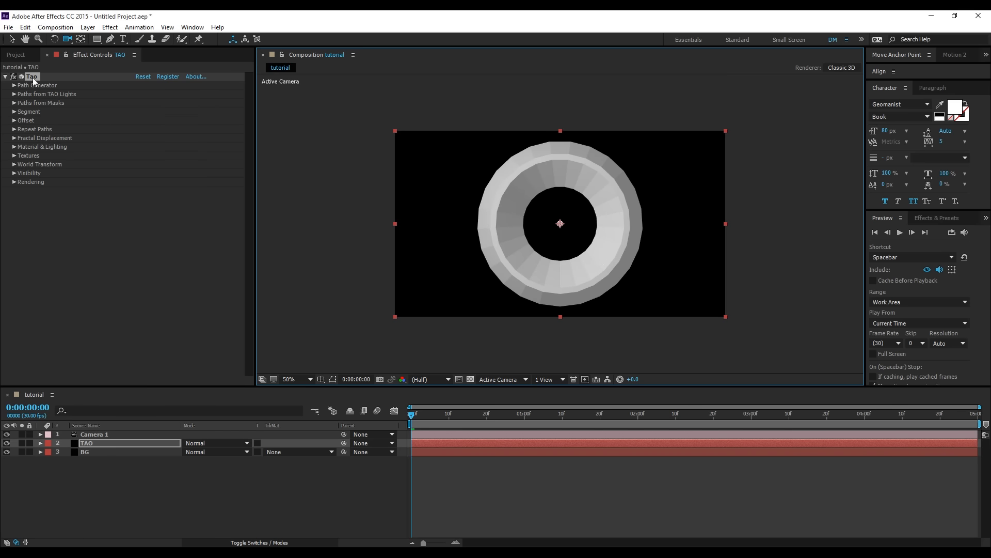
- In Tao's Segment settings, reduce Segments to 4 and switch the Segment Mode to Repeat Sphere
left_click(15, 112)
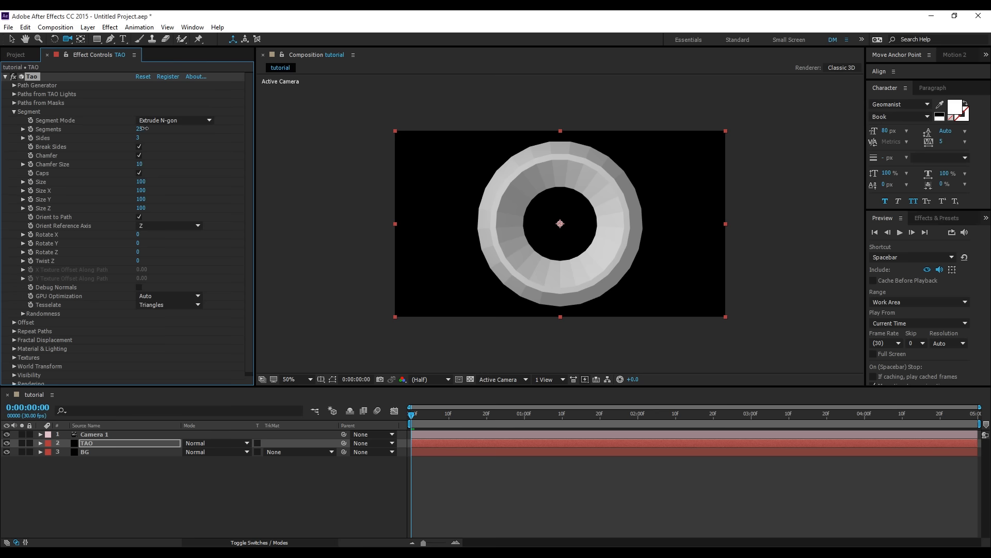
left_click_drag(139, 129, 131, 130)
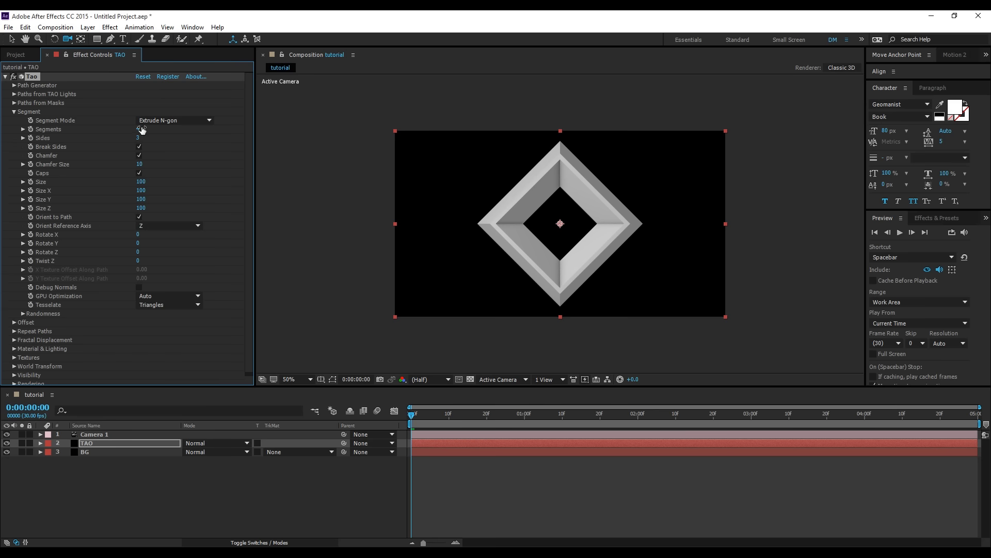
left_click(151, 122)
left_click(174, 154)
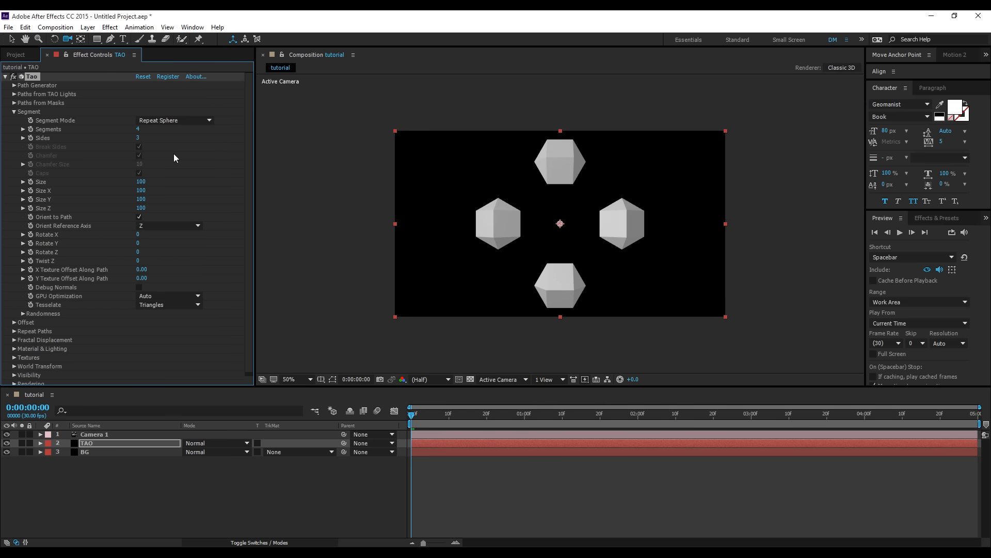
- Set the Tao spheres' Sides to 24 and the Segments to 20
left_click(11, 39)
left_click_drag(140, 139, 175, 140)
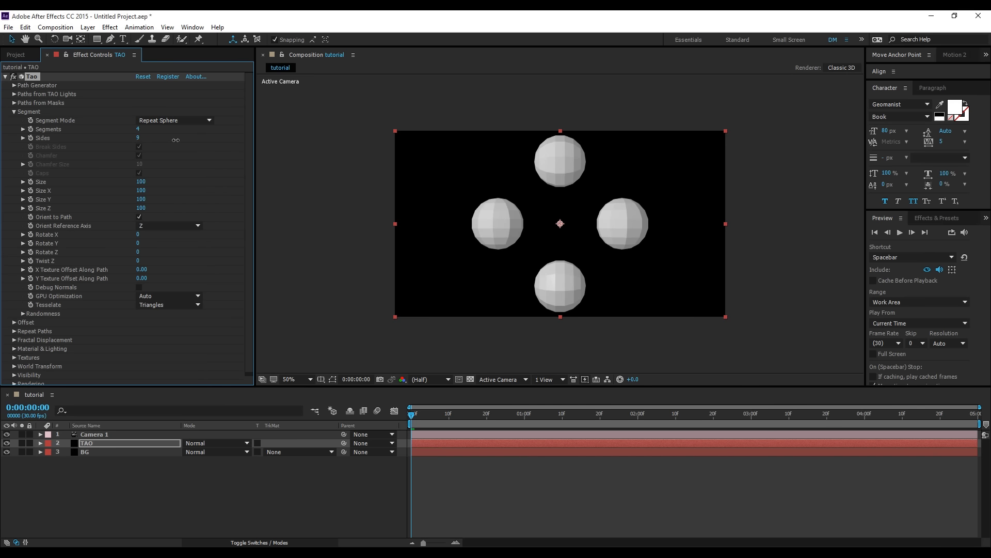
left_click(143, 138)
type("24")
key("Return")
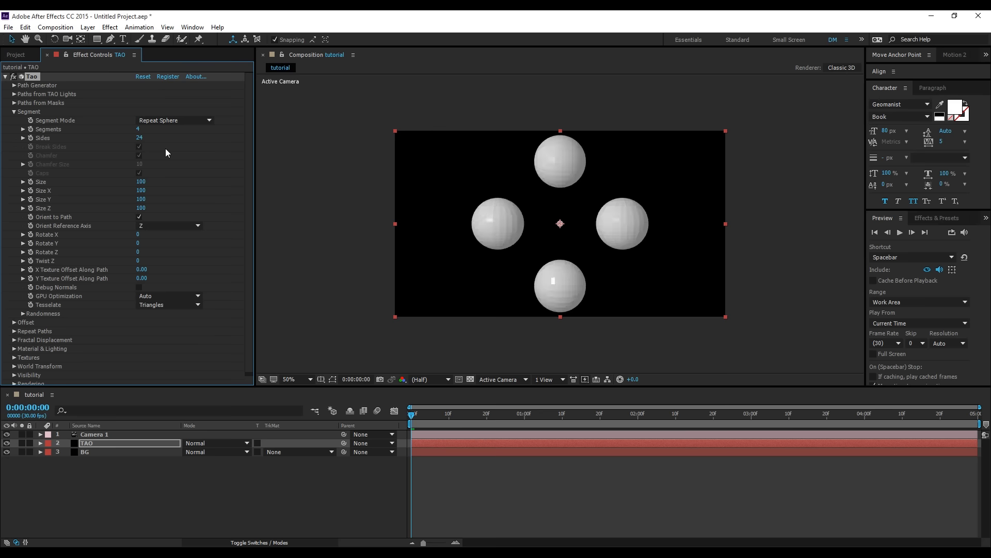
left_click(141, 130)
key("Return")
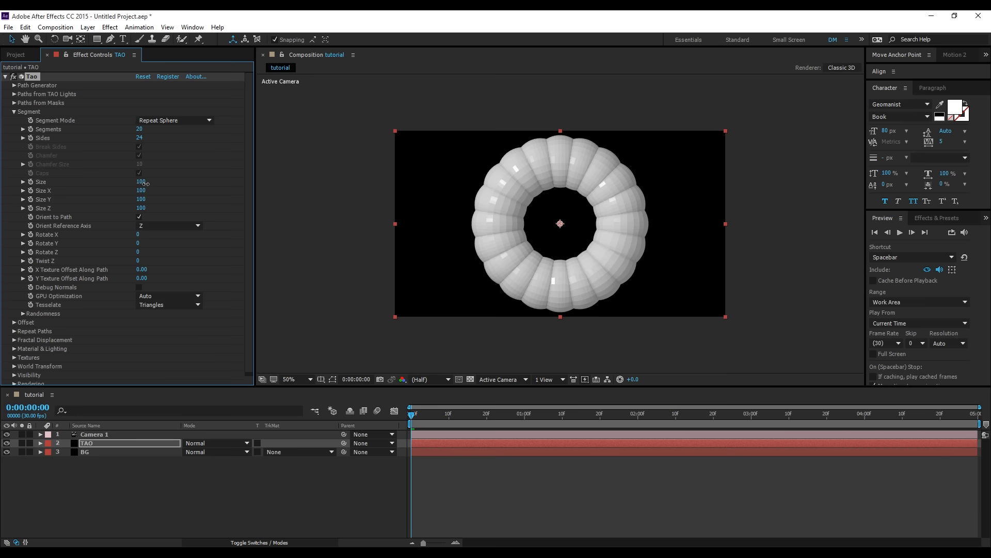
- Shrink the Tao spheres by setting the segment Size to 25
left_click_drag(138, 183, 112, 187)
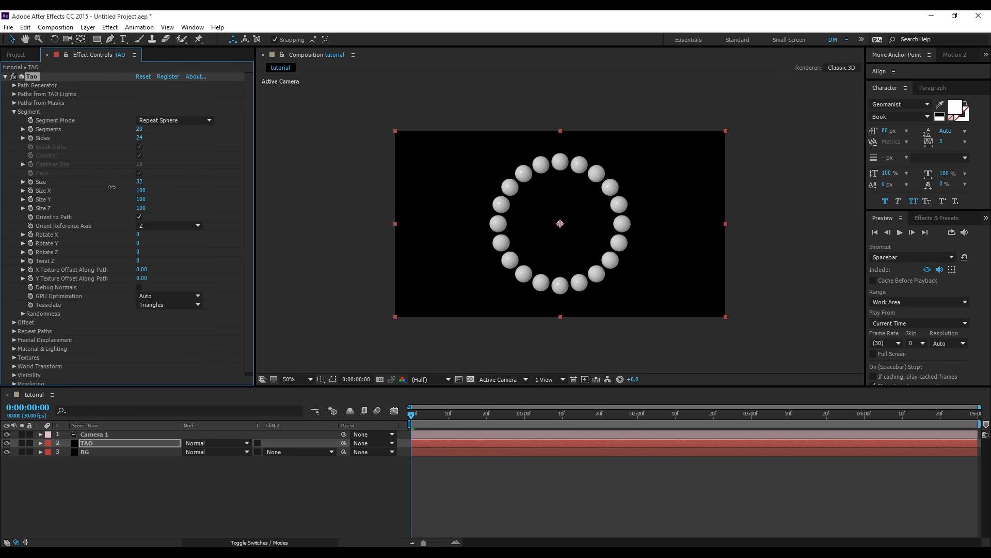
left_click(141, 182)
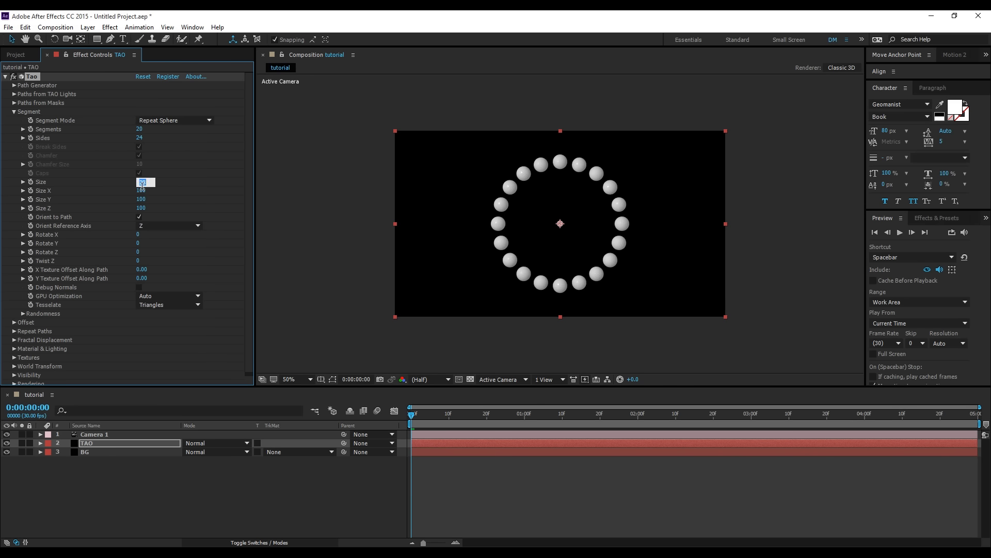
type("25")
key("Return")
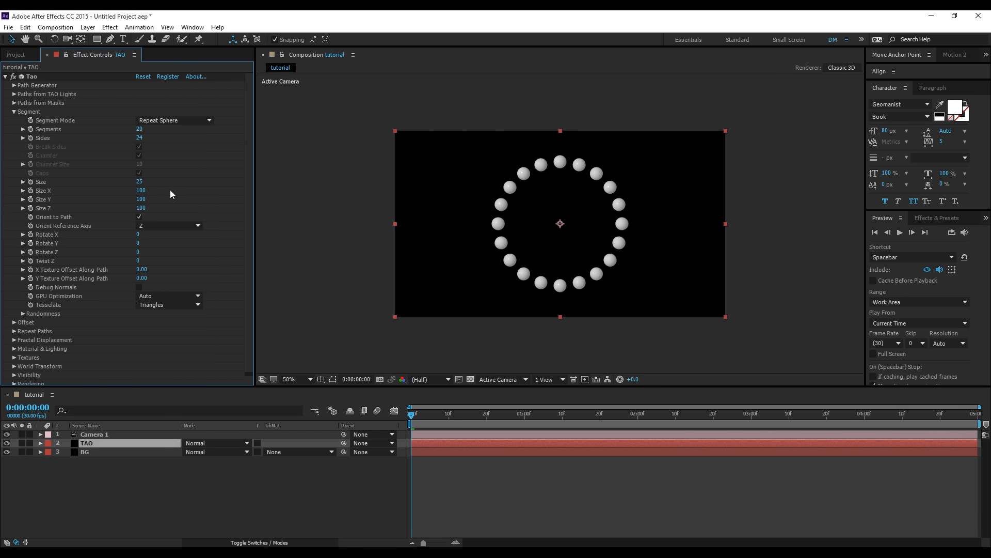
- Set the spheres' Size X, Size Y and Size Z to 20 each, and the overall Size to 35
left_click(143, 191)
type("20")
key("Return")
left_click(142, 199)
type("20")
key("Return")
left_click(145, 208)
type("2")
key("Return")
left_click(141, 182)
key("Return")
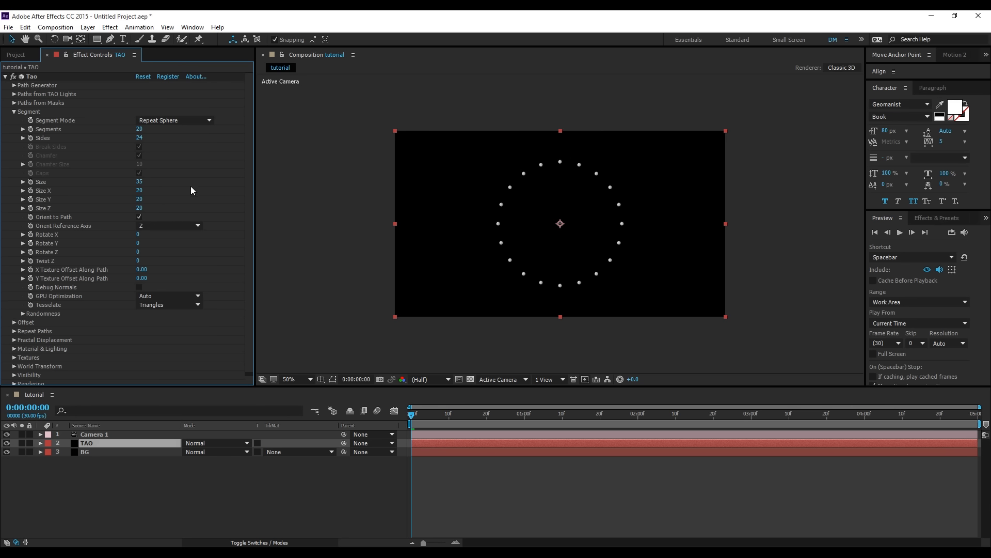
- Scatter the spheres by setting Random Pos X, Y and Z to 500 in Tao's segment Randomness settings
left_click(23, 313)
scroll(41, 315, "down", 2)
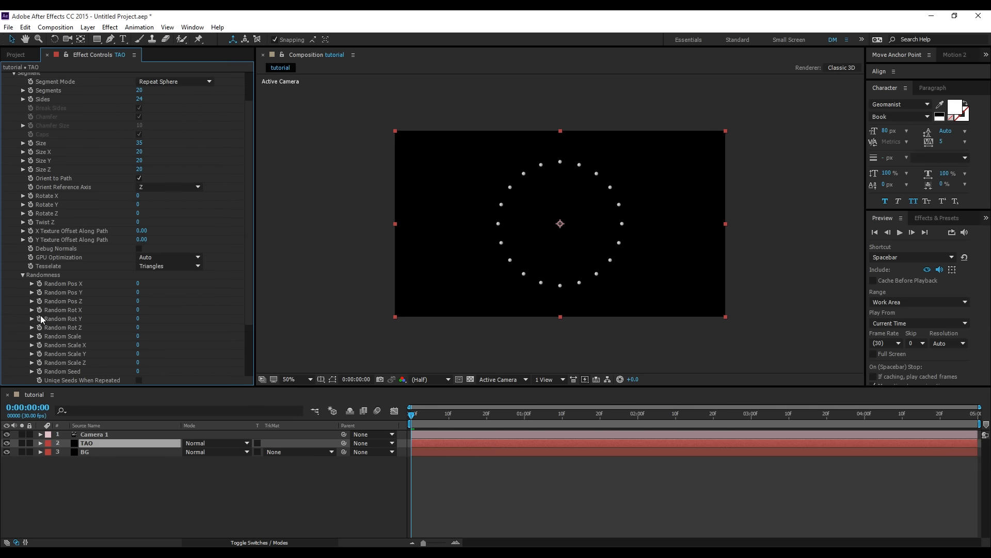
left_click_drag(142, 286, 242, 286)
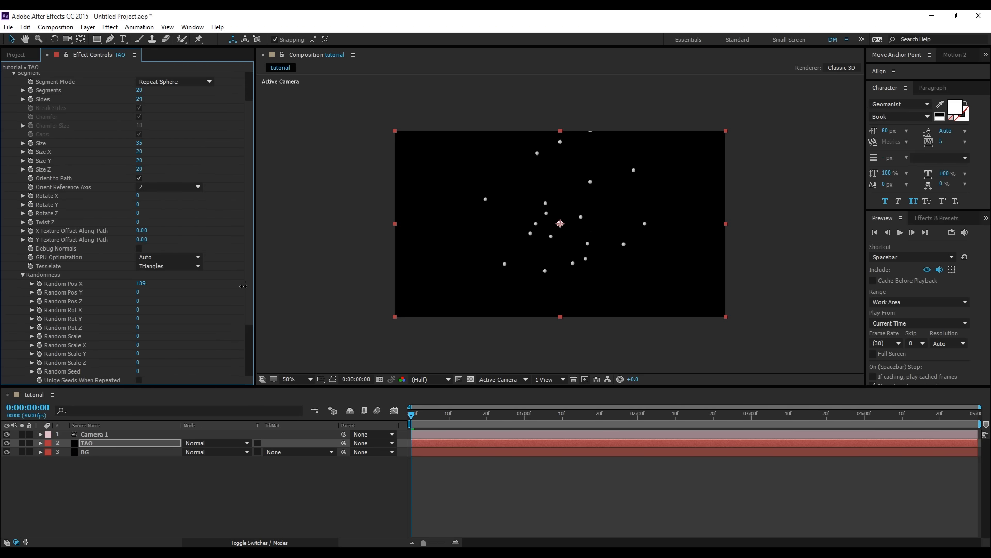
left_click(143, 285)
type("500")
key("Return")
left_click(141, 292)
type("500")
left_click(138, 302)
key("Return")
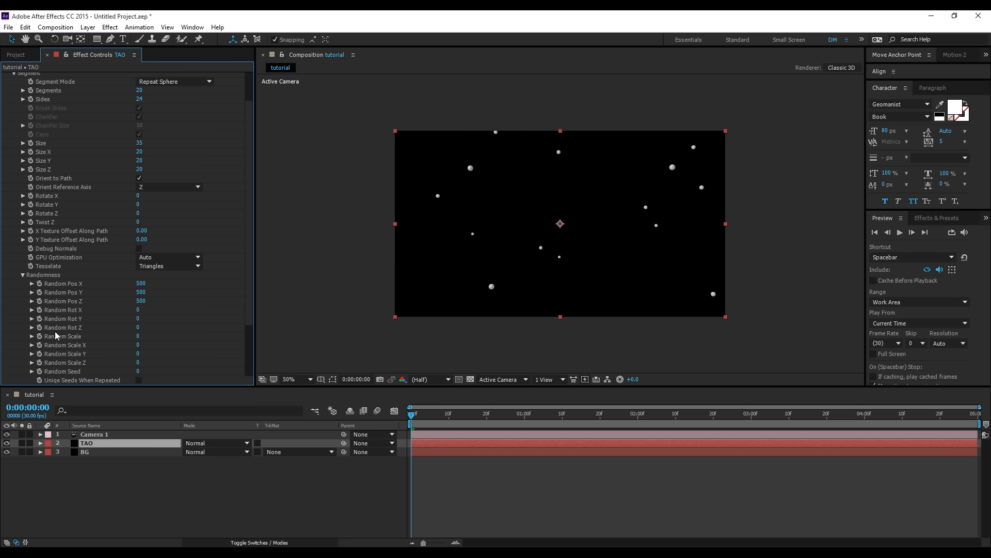
- Vary the sphere sizes by setting Random Scale to 150
left_click_drag(143, 337, 232, 344)
left_click(142, 336)
type("15")
key("Return")
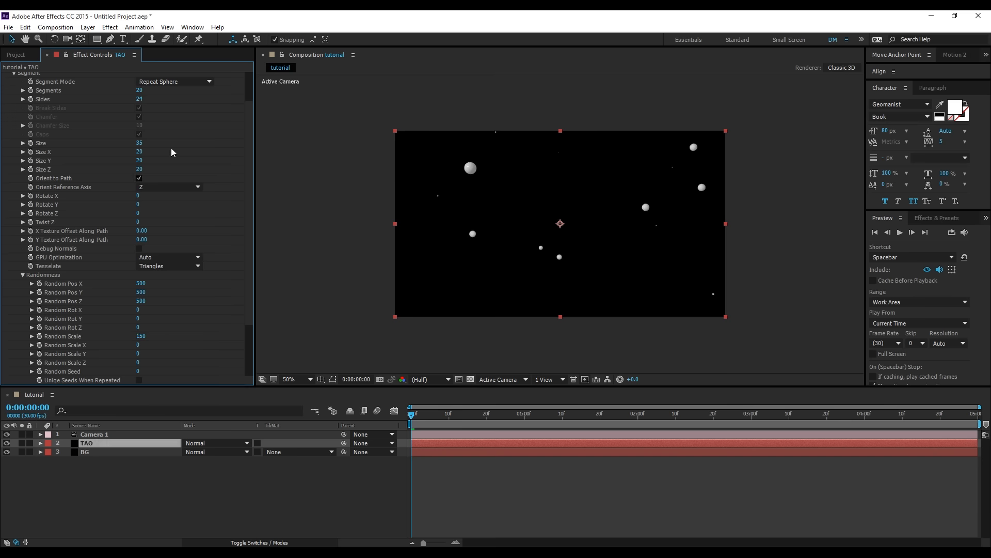
- Increase Tao's Segments to 1500 to fill the frame with spheres, and collapse the Segment settings
left_click_drag(142, 93, 626, 131)
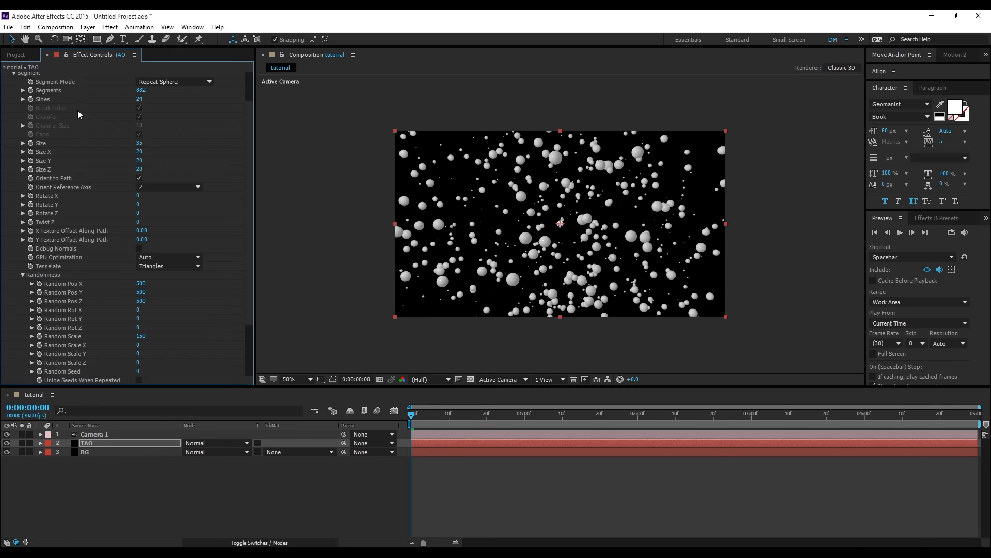
left_click(141, 93)
type("120")
key("Return")
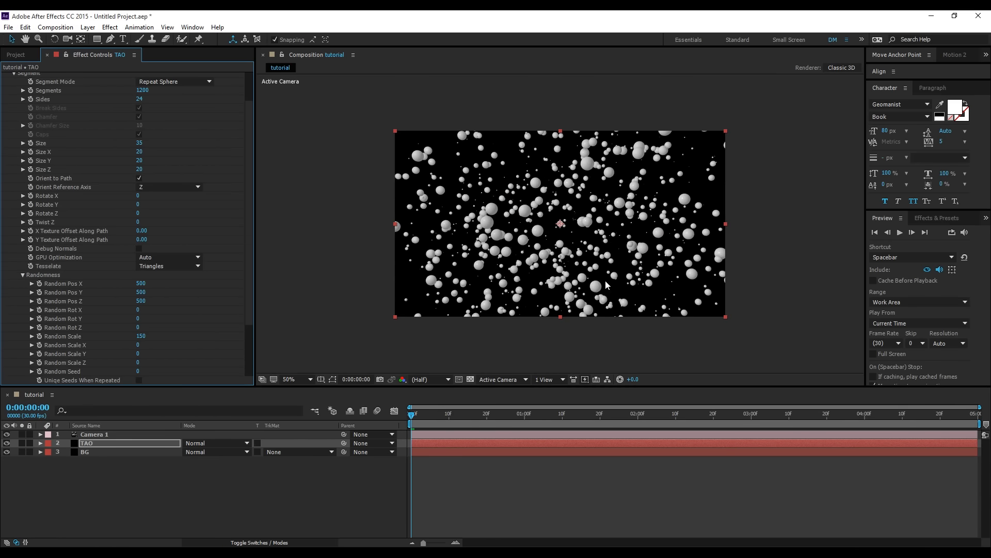
key("slash")
scroll(605, 262, "down", 1)
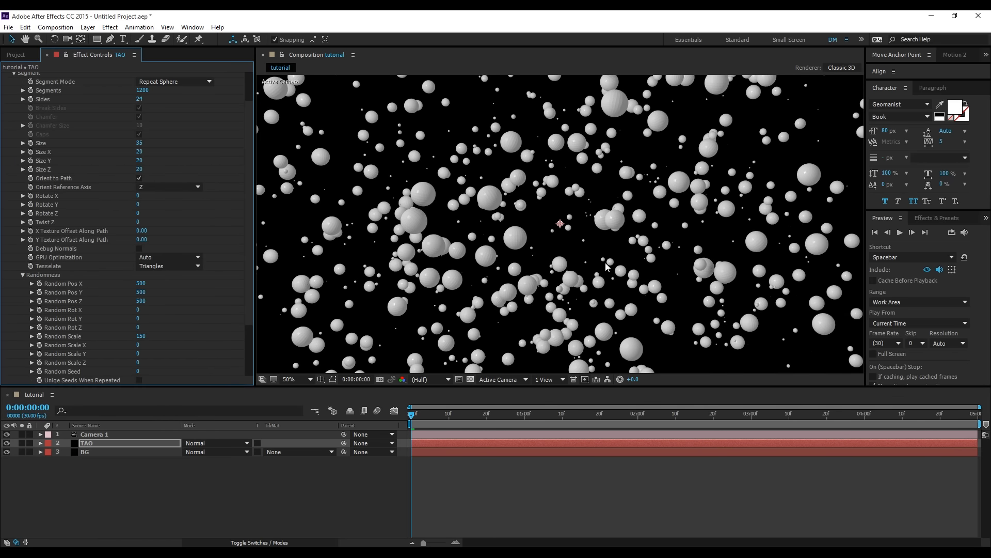
left_click(143, 93)
type("1")
left_click(164, 97)
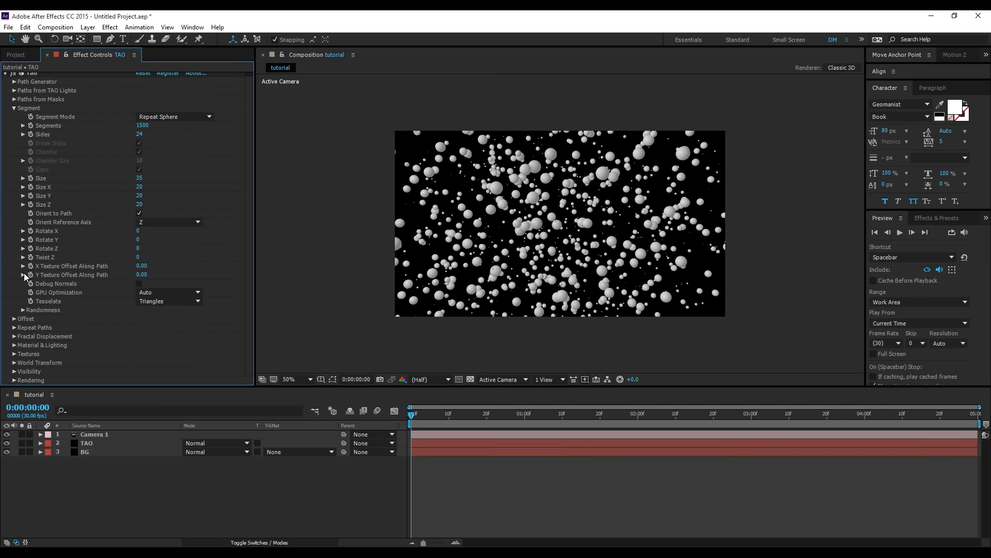
left_click(13, 109)
- Add a white point light with 100% intensity, Inverse Square Clamped falloff, radius 500 and shadow casting
right_click(88, 485)
mouse_move(157, 389)
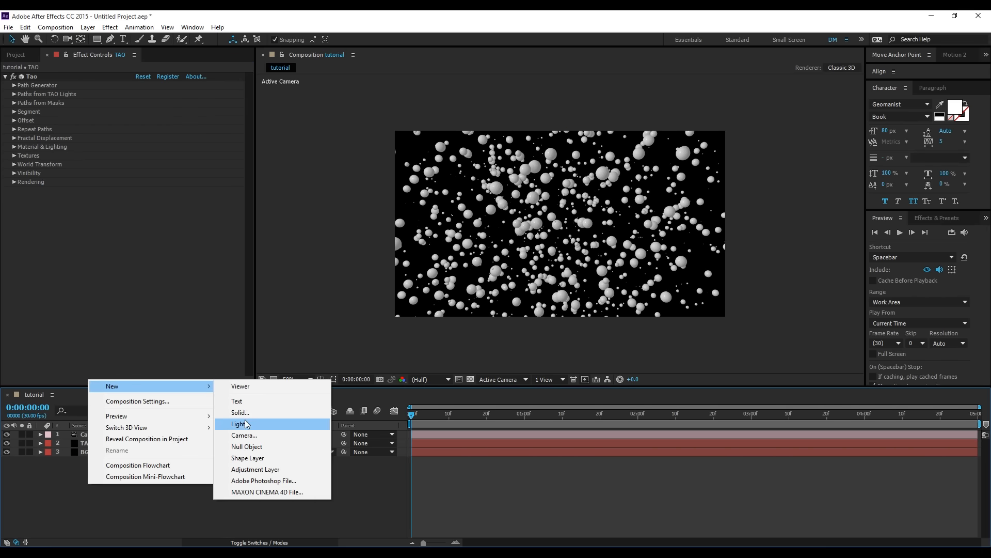
left_click(242, 423)
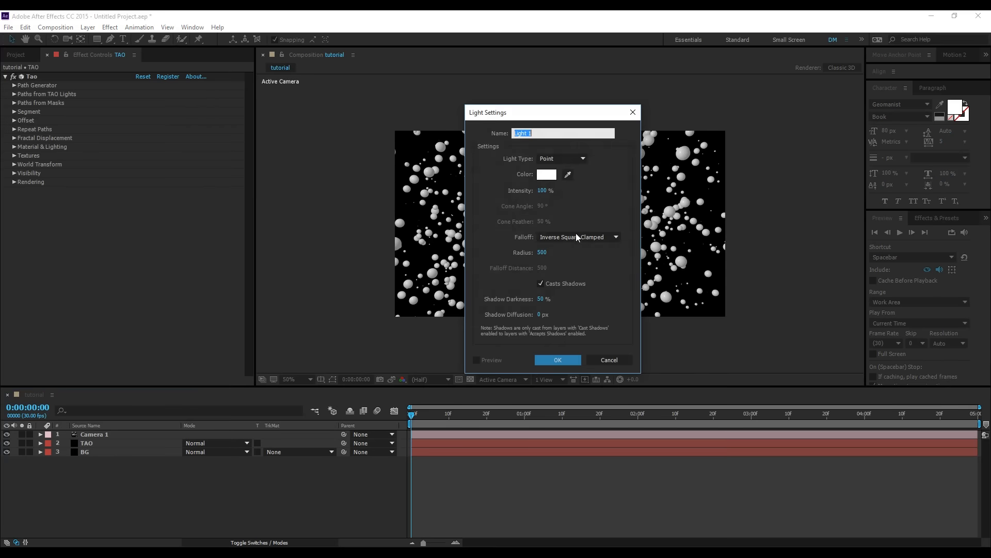
left_click(557, 361)
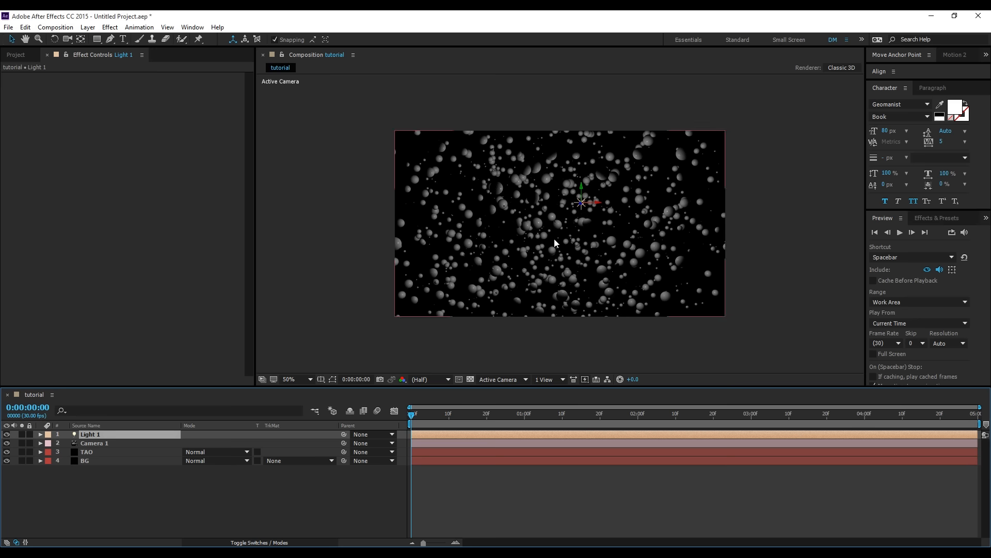
- In the Left view, move Light 1 into the centre of the sphere field, and return to the Active Camera view
left_click(509, 379)
left_click(504, 433)
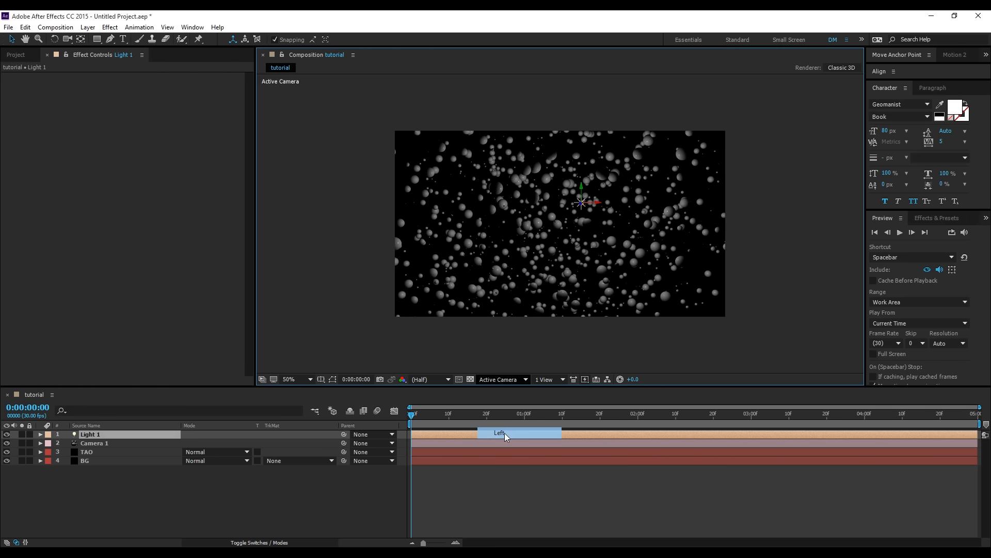
left_click(321, 379)
left_click(352, 390)
key("period")
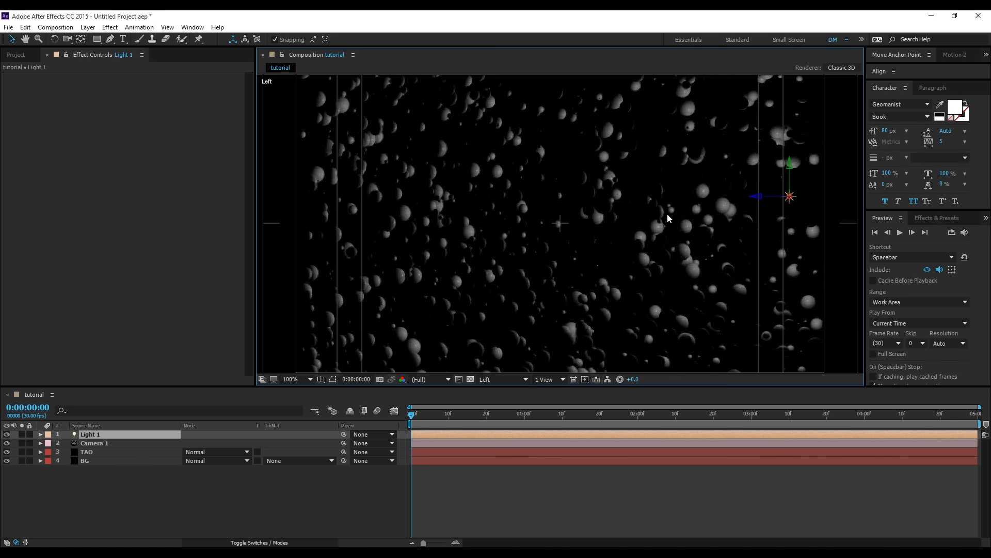
left_click_drag(758, 197, 531, 207)
left_click_drag(560, 176, 560, 199)
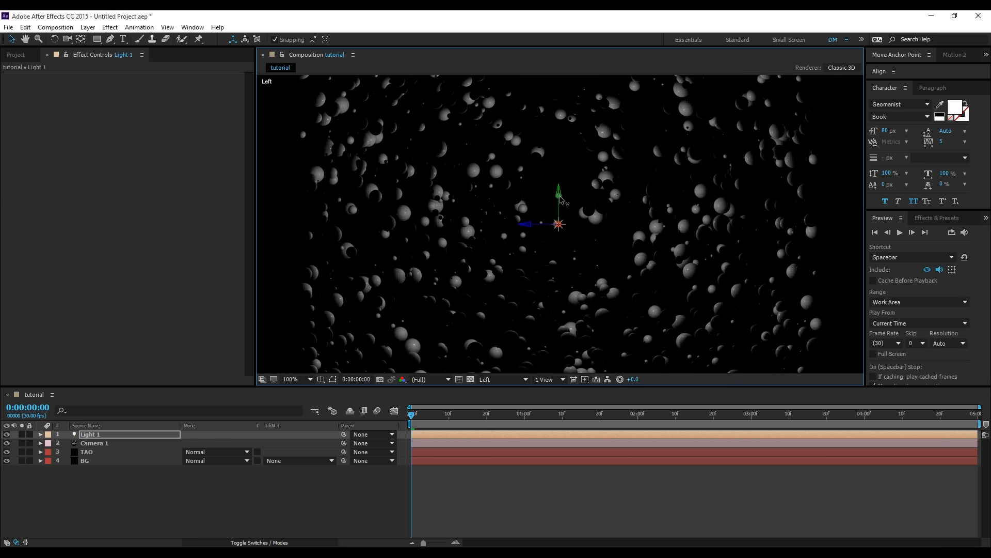
key("comma")
key("comma")
left_click(495, 378)
left_click(504, 391)
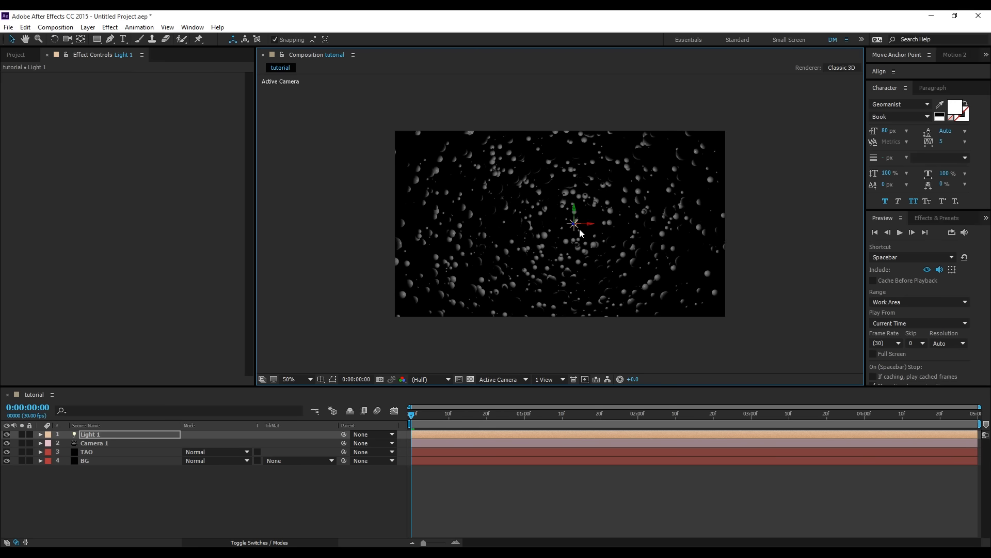
- In Tao's Material & Lighting settings, set Light Falloff to Smooth and Light Radius to 300
left_click(91, 452)
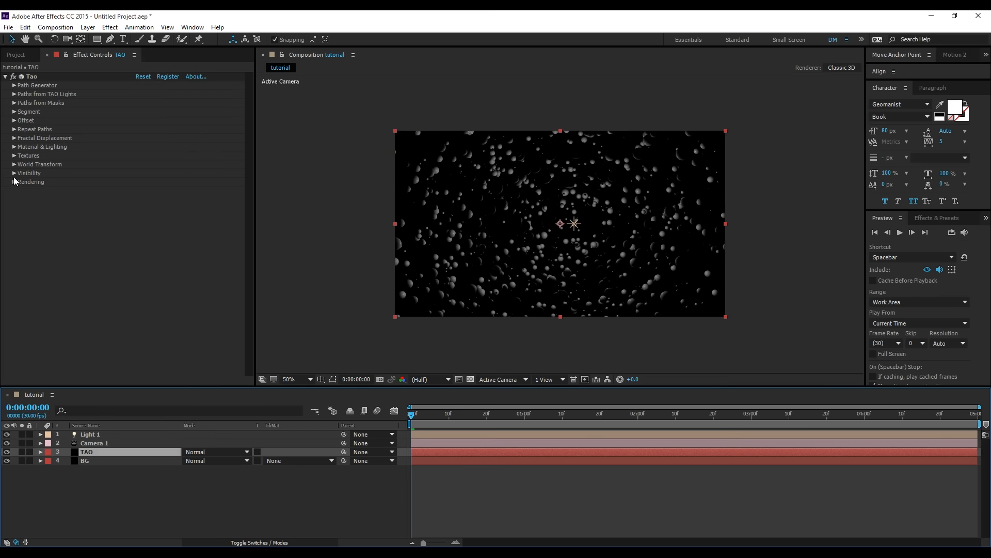
left_click(15, 148)
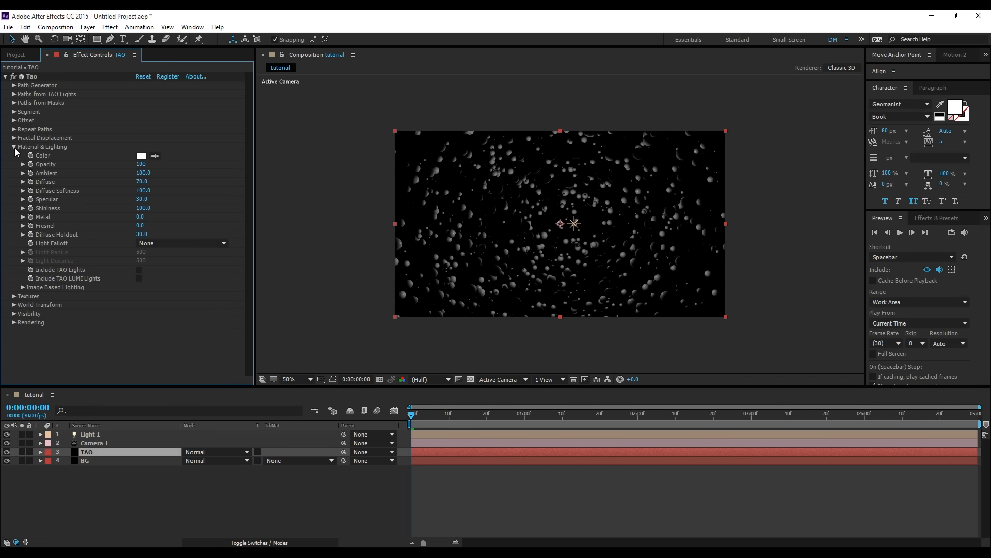
left_click(142, 246)
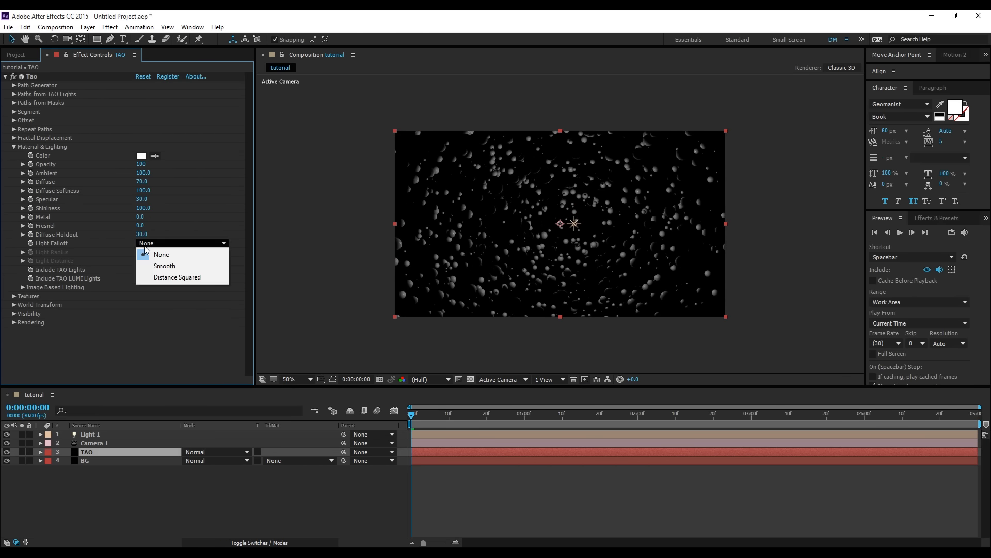
left_click(166, 265)
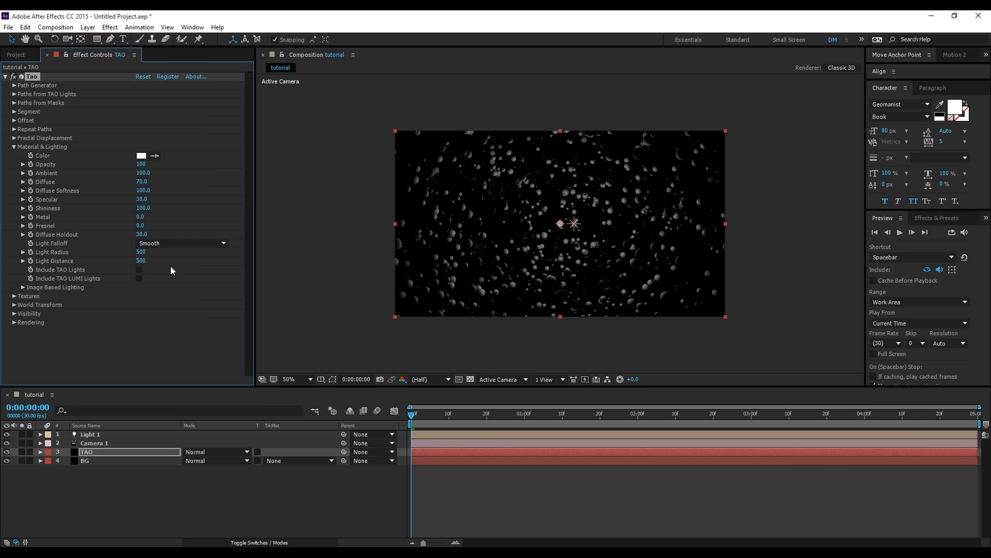
left_click_drag(140, 252, 160, 260)
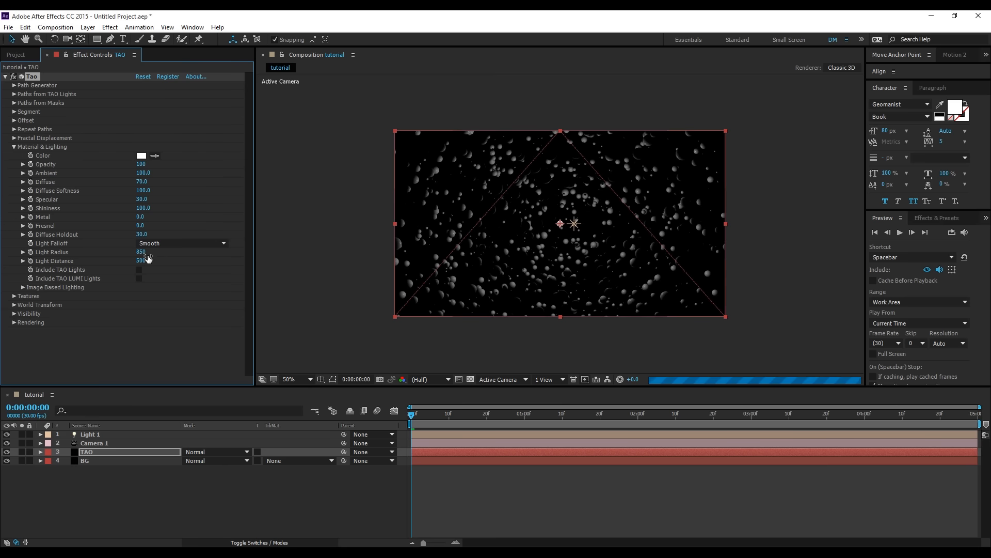
left_click(142, 252)
type("300")
key("Return")
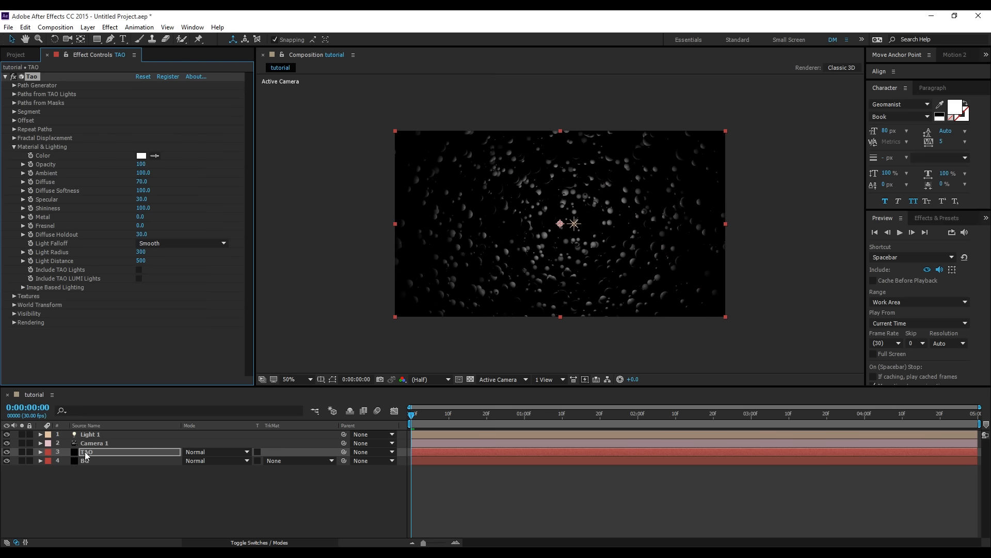
- Raise Light 1's Intensity to 300% in its Light Options, and collapse the layer
left_click(40, 434)
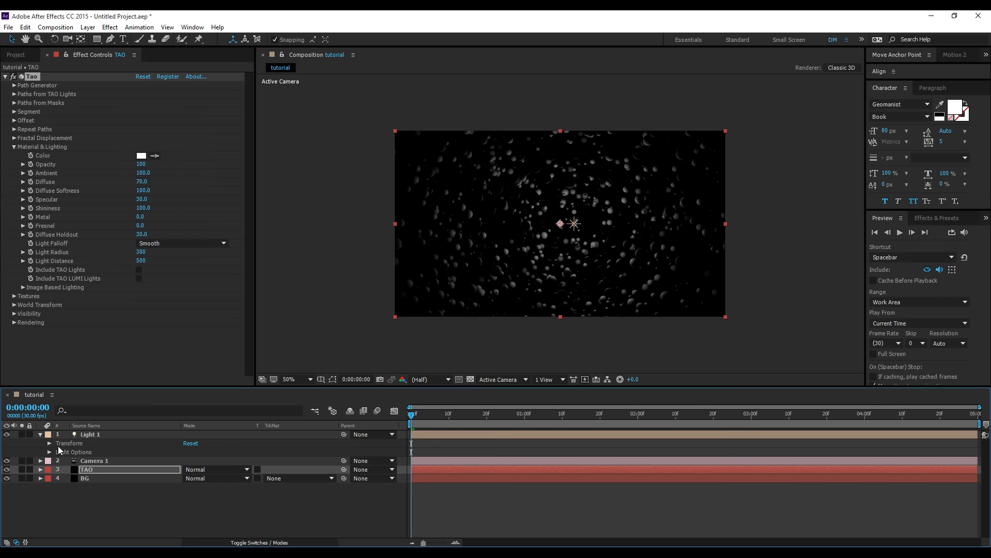
left_click(49, 452)
left_click(190, 460)
type("3")
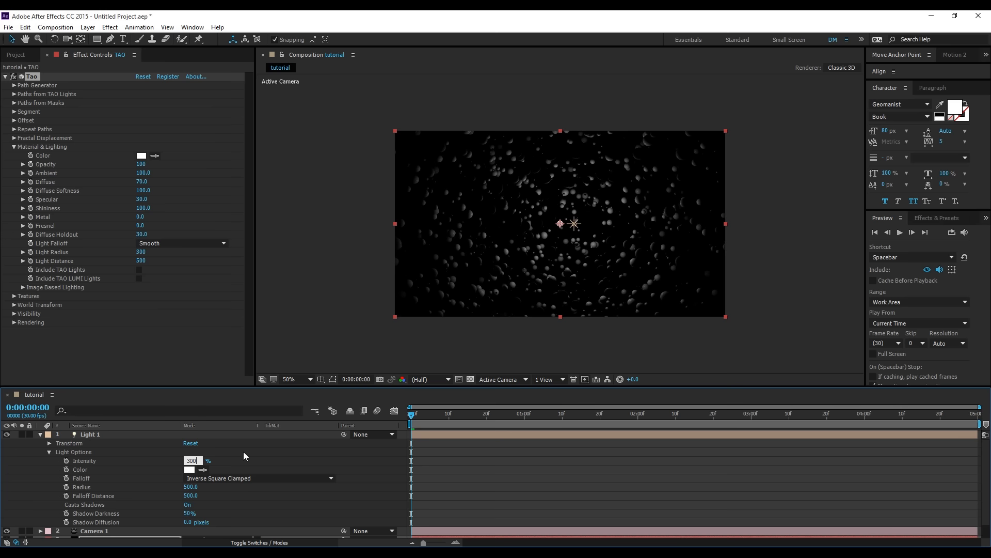
type("00")
key("Return")
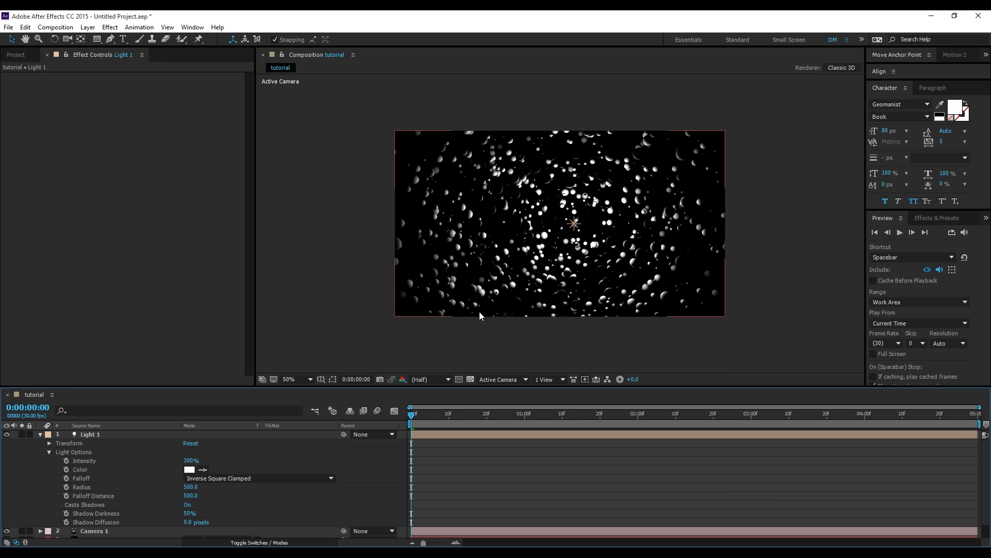
left_click(40, 434)
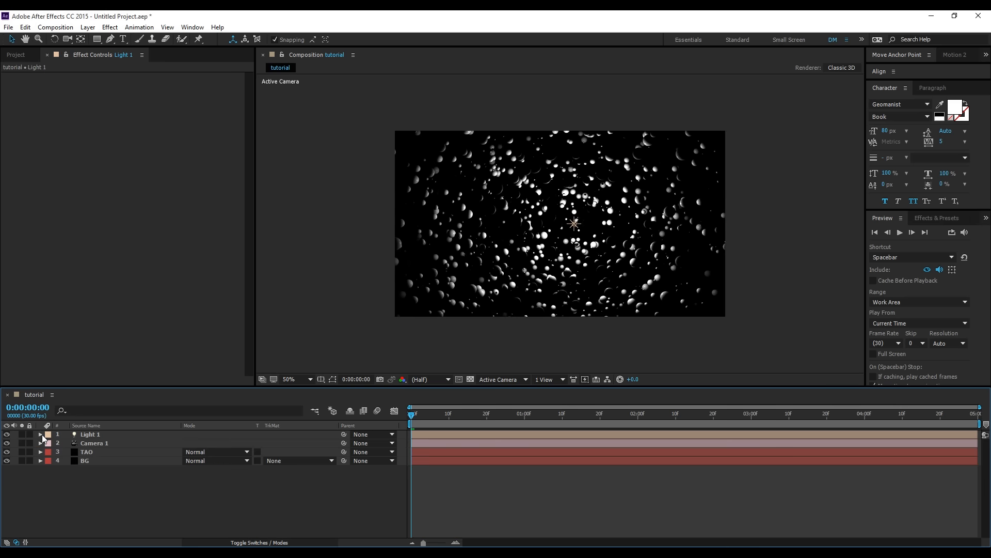
- Reduce the TAO layer's Light Radius to 250
left_click(87, 452)
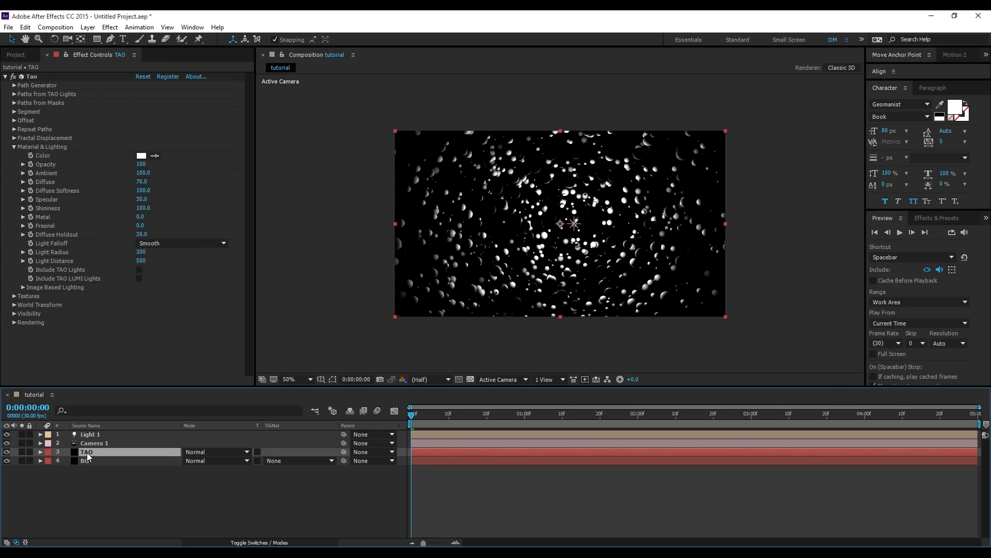
left_click(141, 252)
type("250")
key("Return")
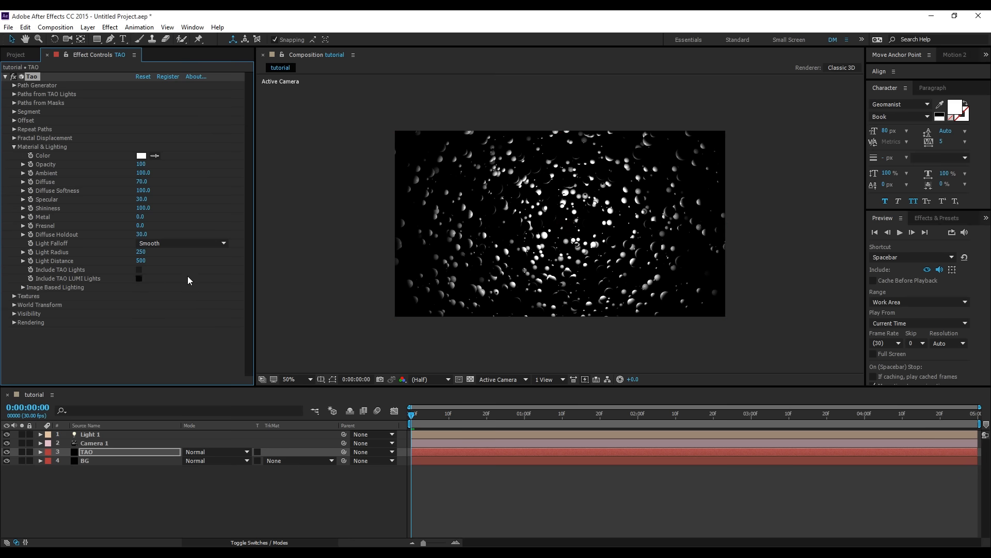
- Change the Shader in Tao's Rendering settings to Density
left_click(14, 323)
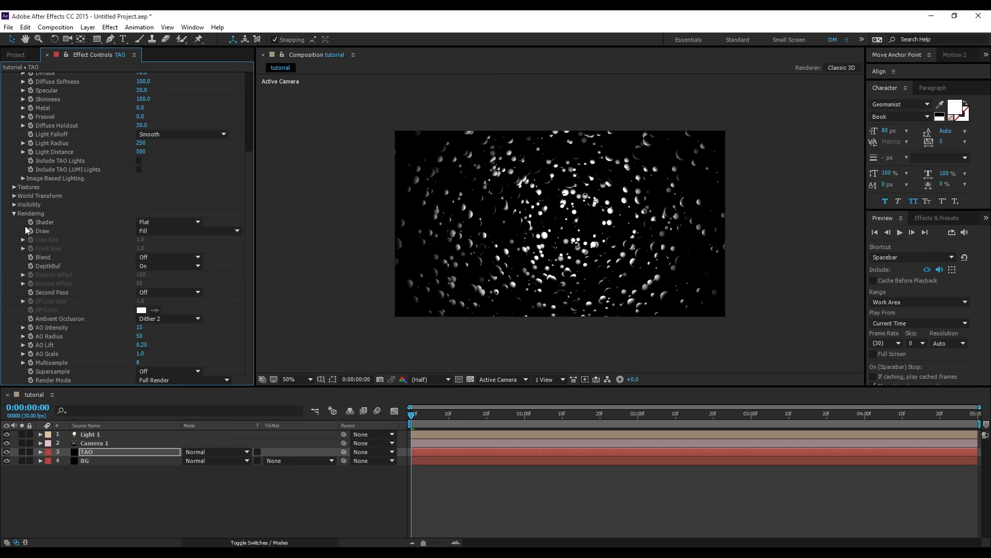
left_click(150, 224)
left_click(157, 234)
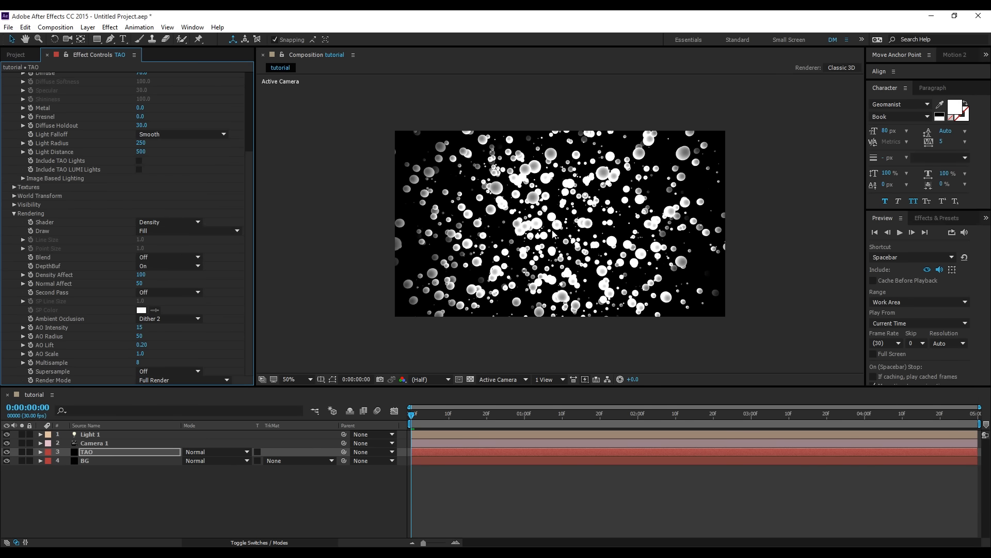
- Try a higher Normal Affect value in Tao's Rendering settings, and restore it to 50
scroll(526, 237, "up", 2)
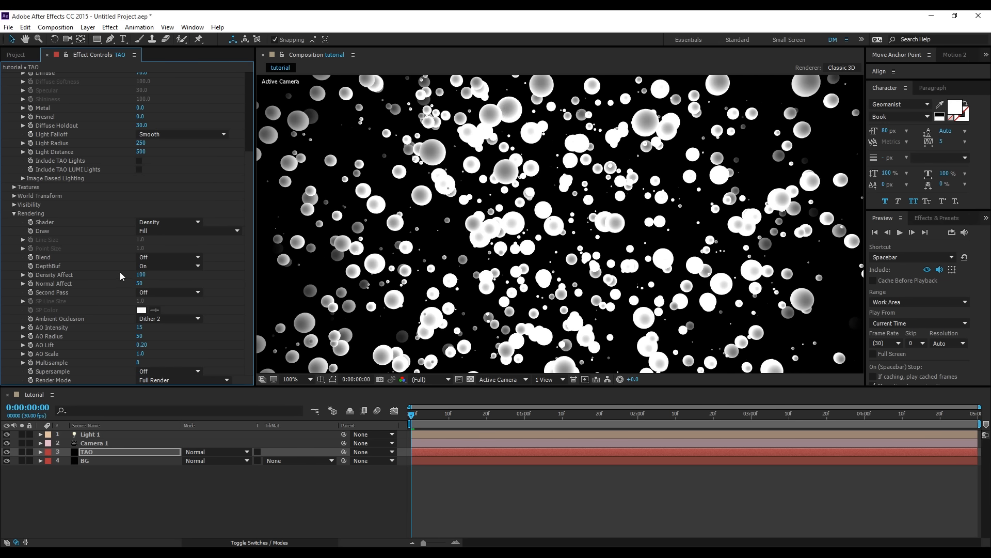
left_click_drag(149, 285, 169, 285)
scroll(566, 247, "down", 2)
left_click(144, 284)
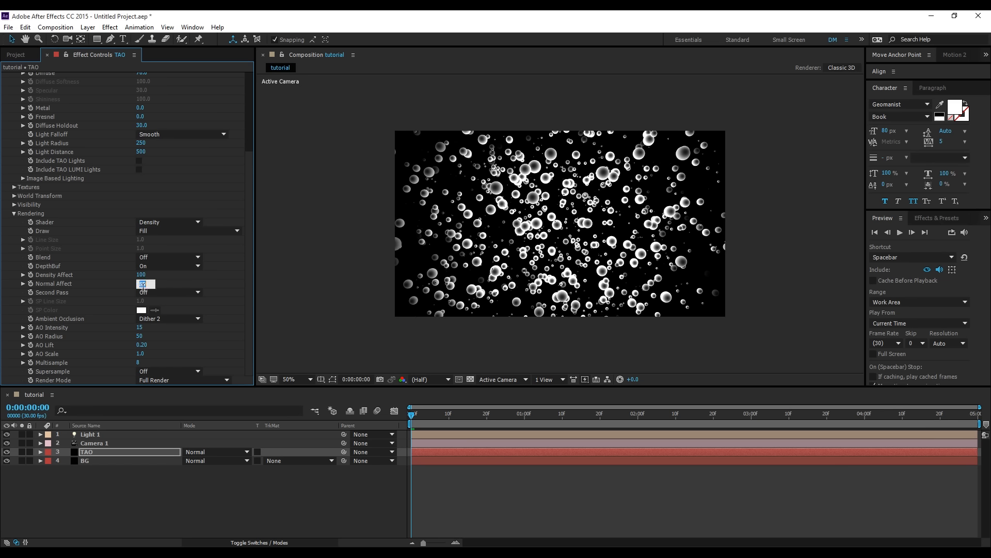
key("Return")
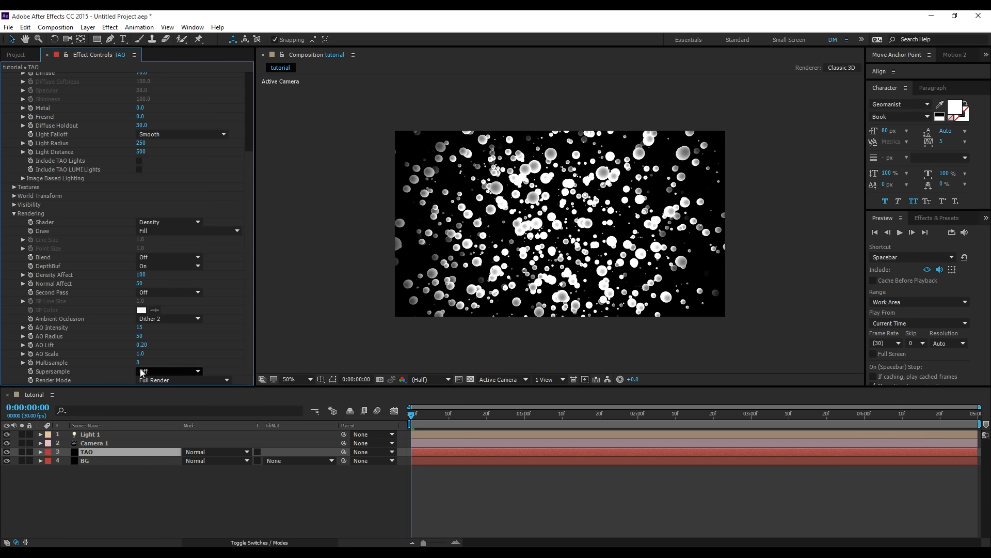
- Collapse Tao's Rendering and Material & Lighting settings, and expand its Textures settings
left_click(14, 213)
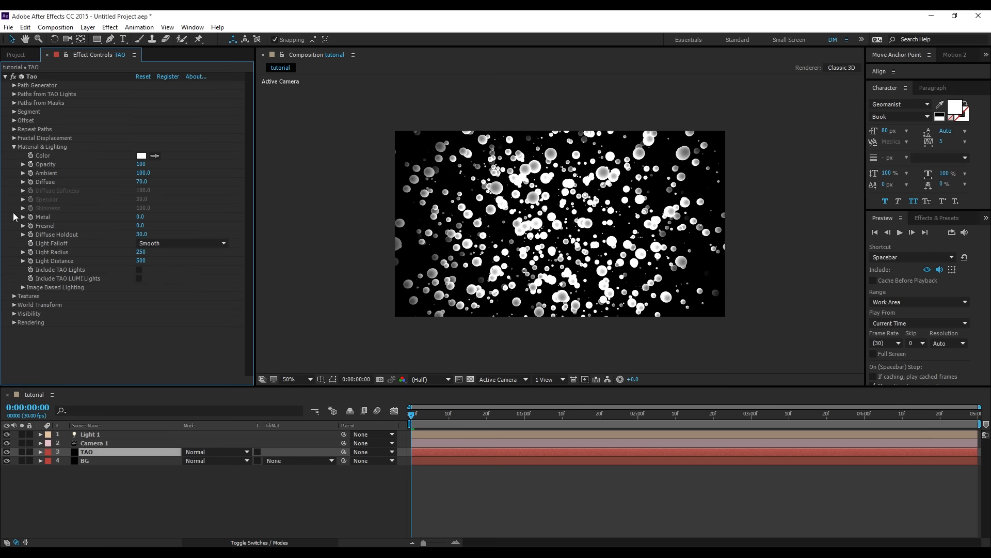
left_click(14, 148)
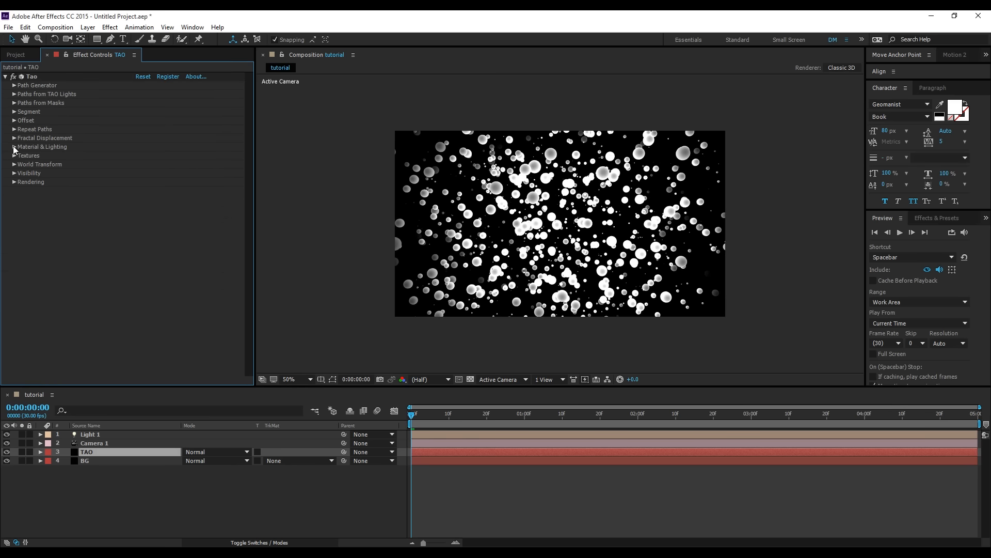
left_click(14, 155)
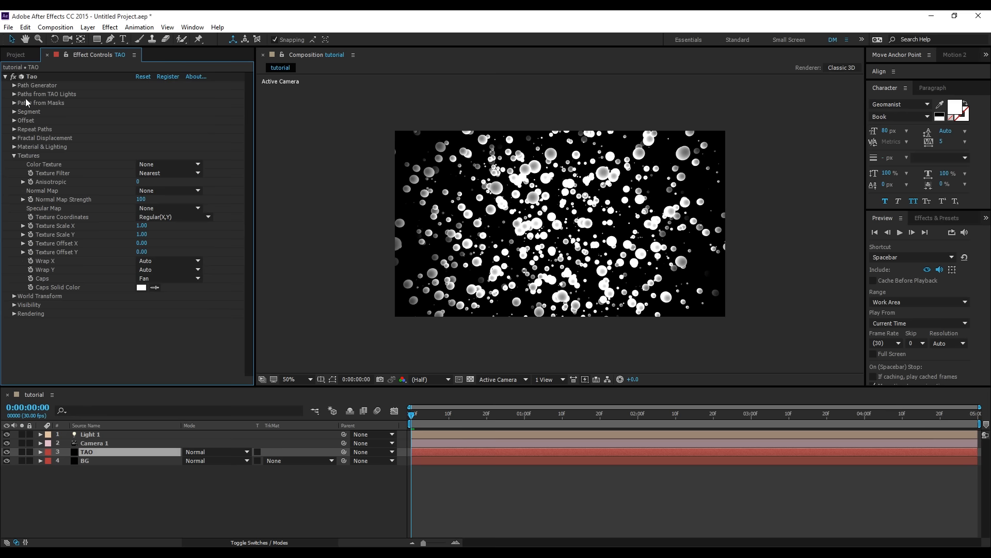
- Create a new 400 x 400 px composition named texture
left_click(20, 56)
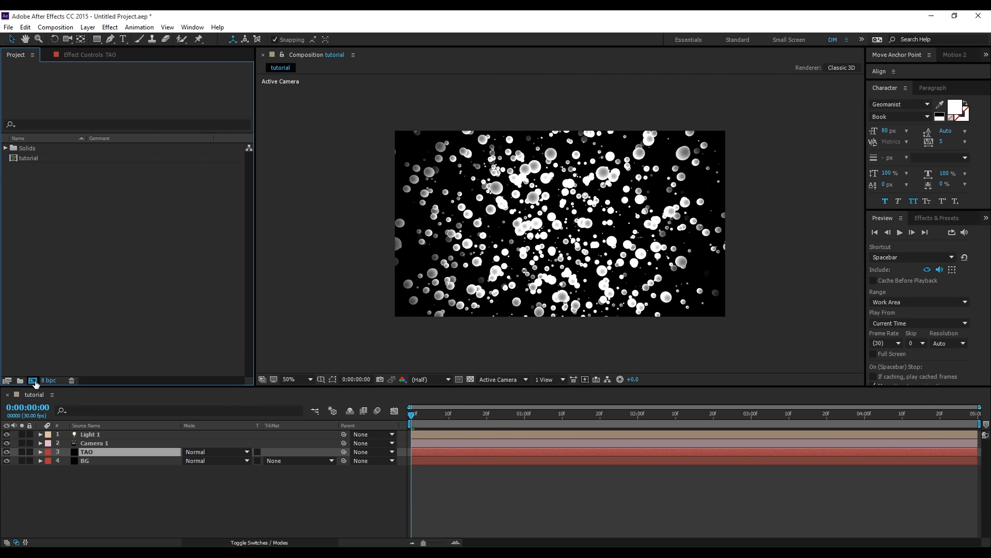
left_click(33, 380)
left_click(452, 176)
type("400")
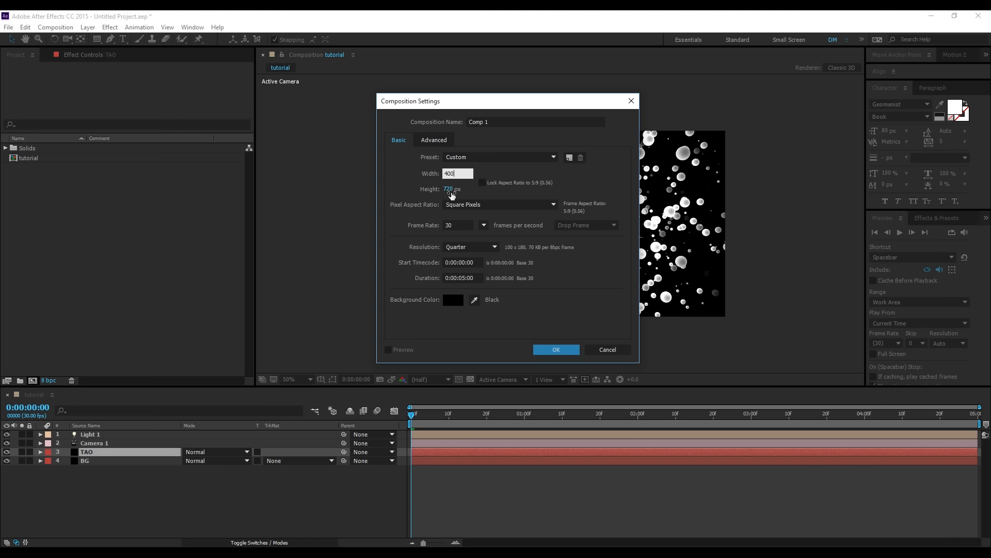
left_click(449, 191)
type("400")
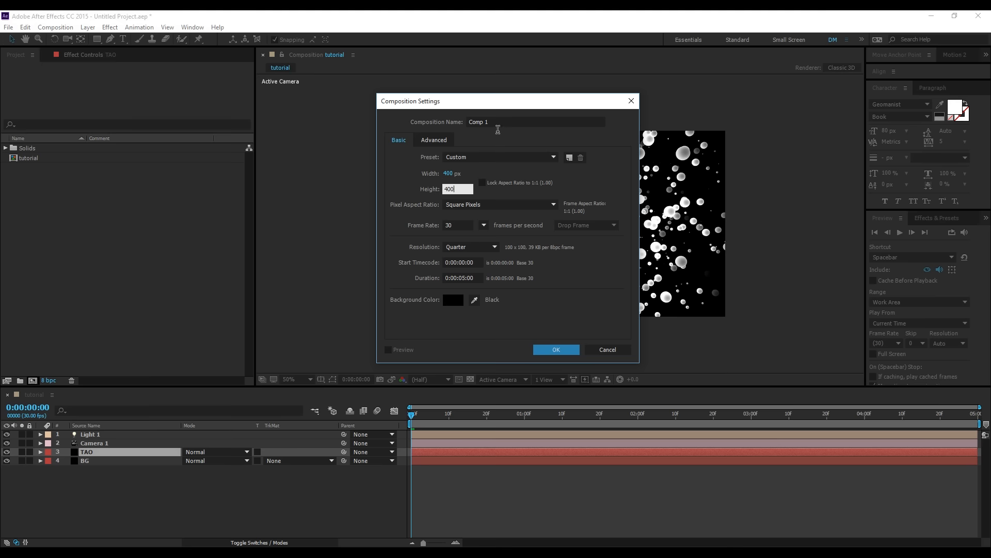
left_click_drag(497, 123, 443, 126)
type("texture")
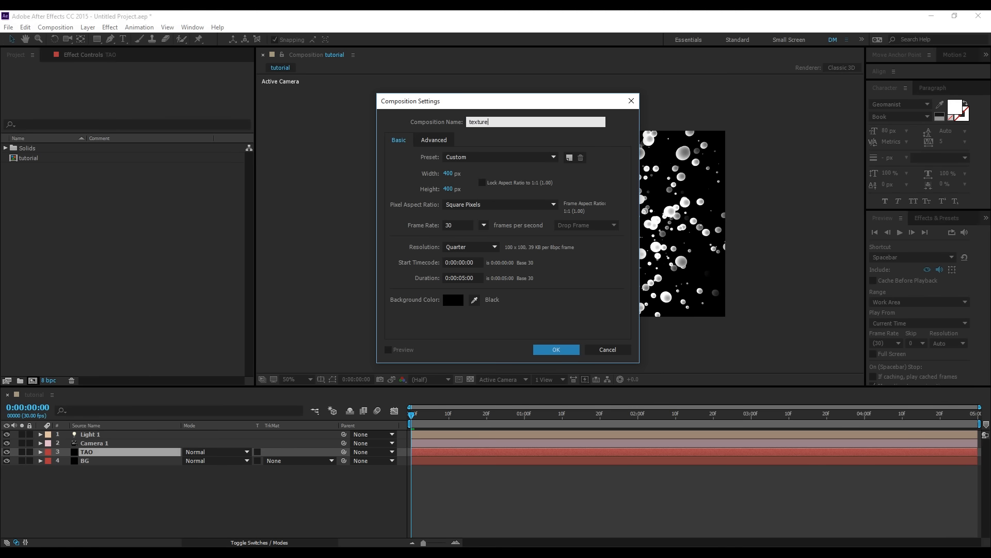
key("Return")
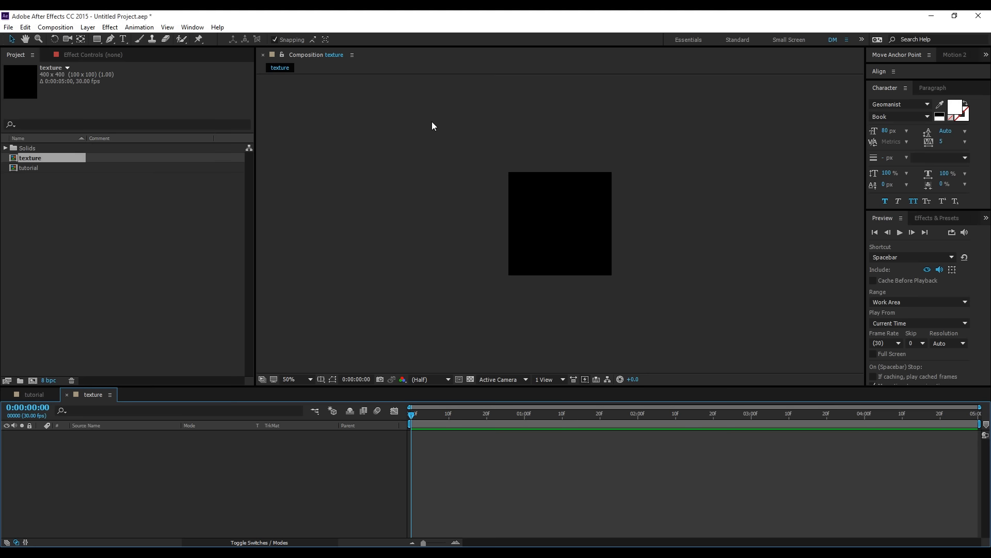
- Add a 400 x 400 px black solid named color to the texture composition, and apply the 4-Color Gradient effect to it
key("ctrl+y")
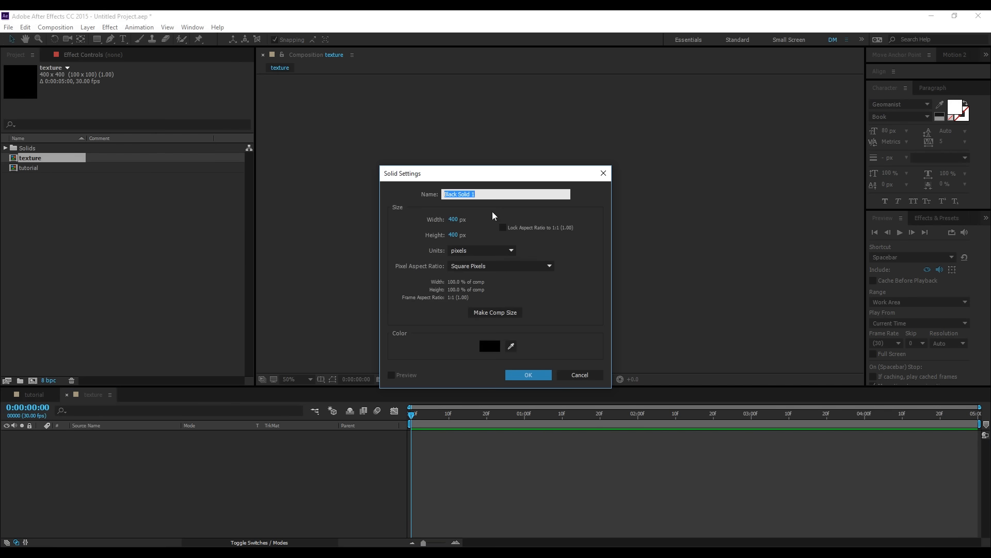
type("color")
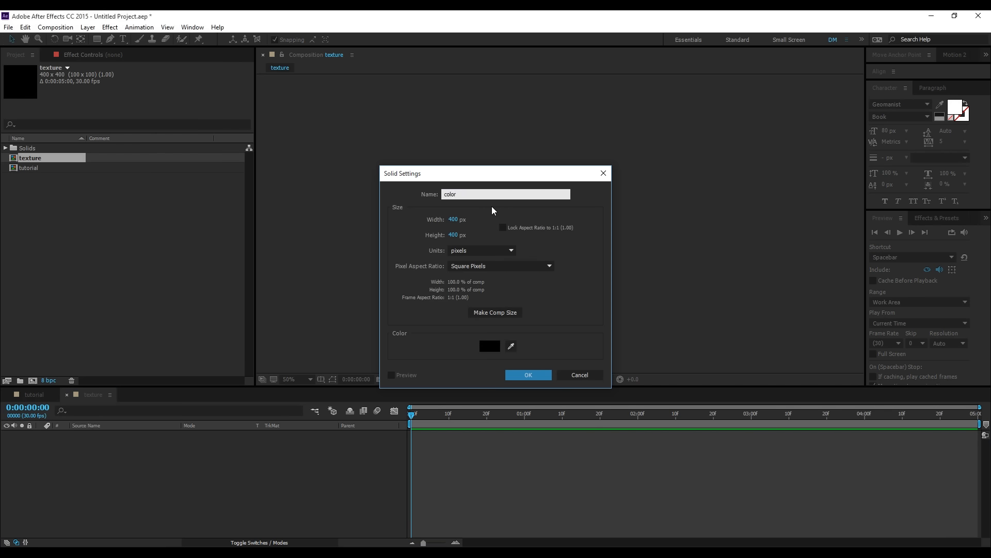
key("Return")
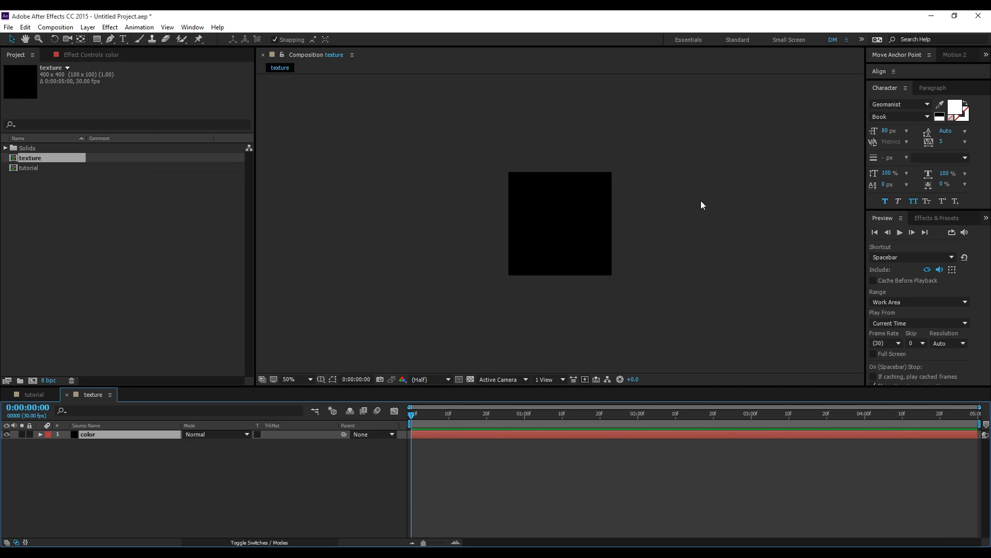
left_click(110, 28)
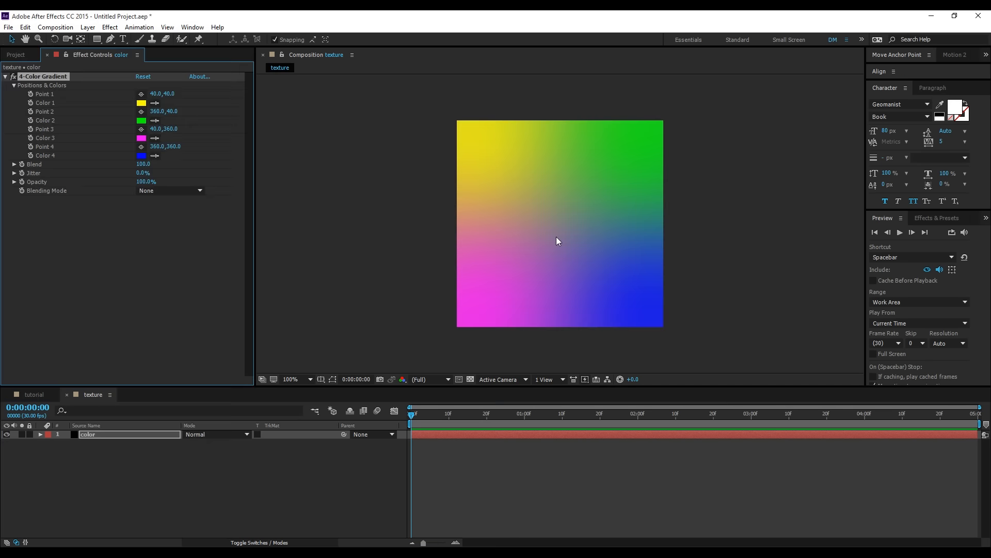
- Change Color 3 of the 4-Color Gradient from magenta to light blue
left_click(141, 137)
left_click(732, 324)
left_click(770, 355)
left_click(738, 312)
left_click(839, 300)
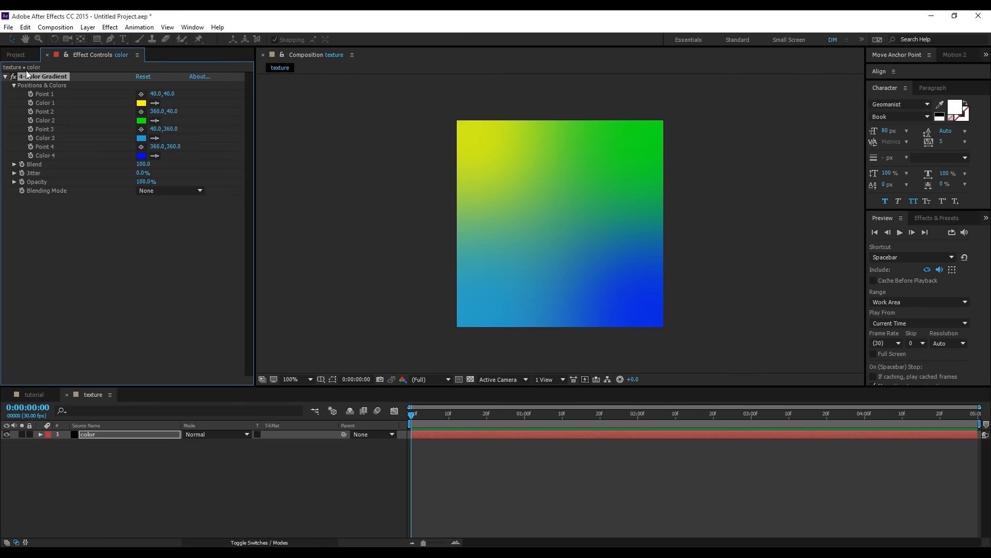
- Change Color 2 of the texture's 4-Color Gradient to teal, 02D4C8
left_click(141, 120)
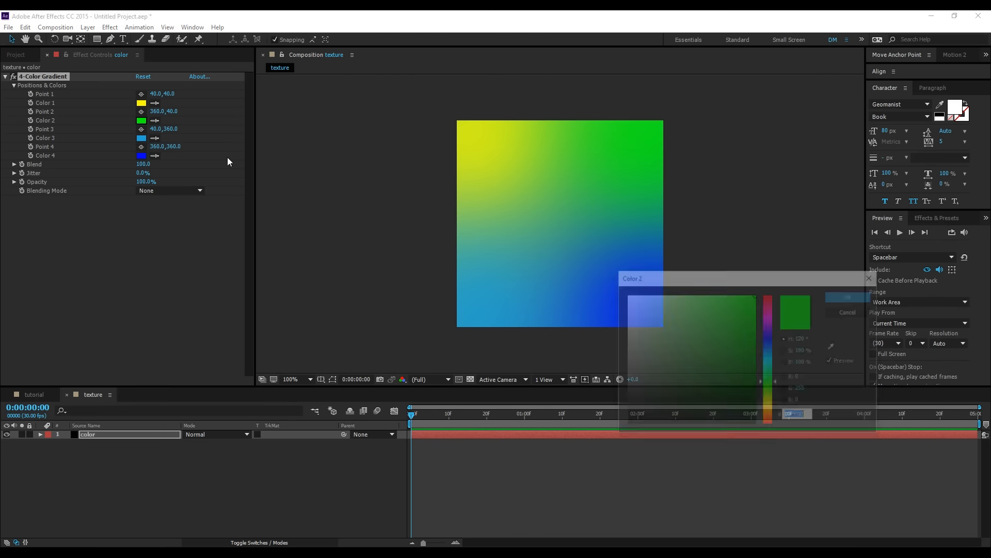
left_click(768, 361)
left_click(754, 317)
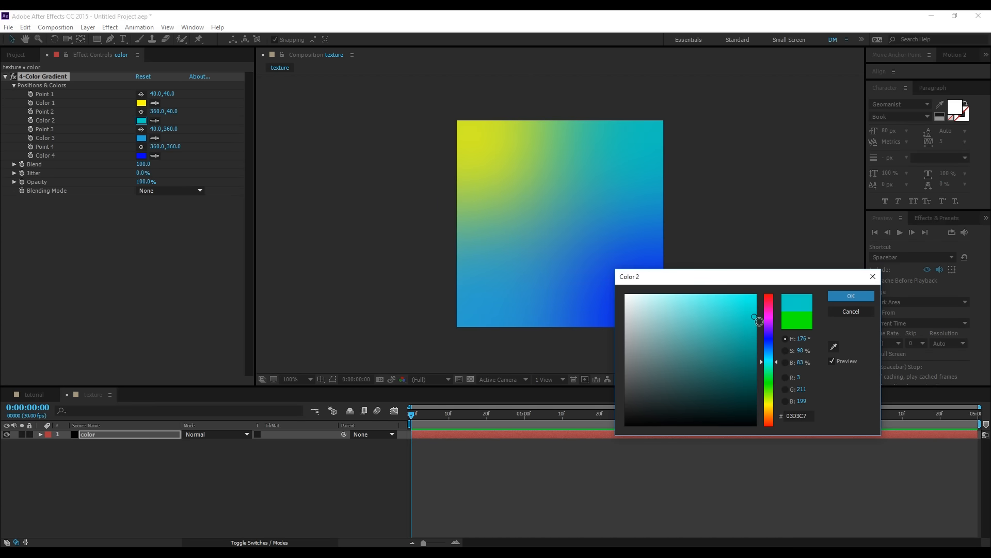
left_click(851, 295)
- Change Color 1 of the texture's 4-Color Gradient to a muted violet-blue
left_click(144, 105)
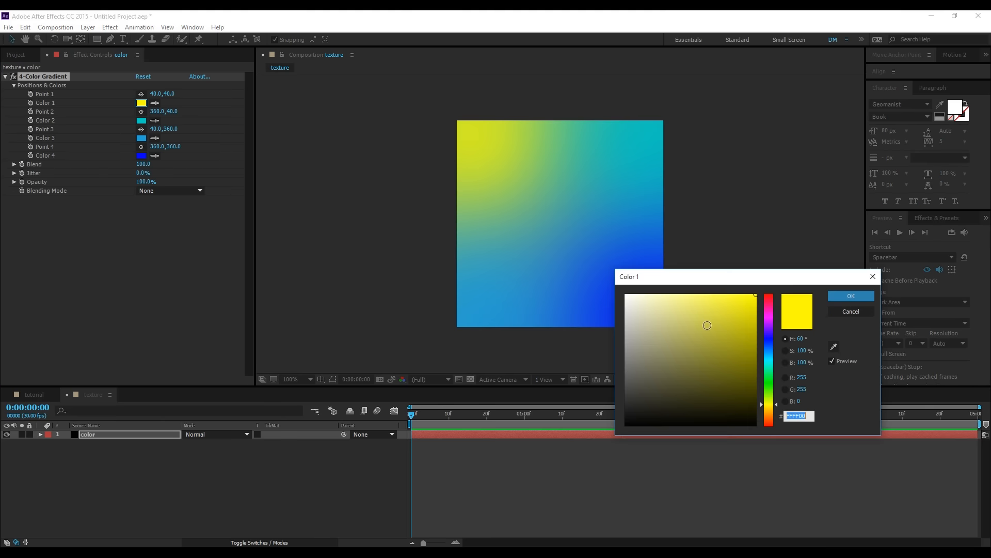
left_click(769, 341)
left_click(732, 318)
left_click(733, 318)
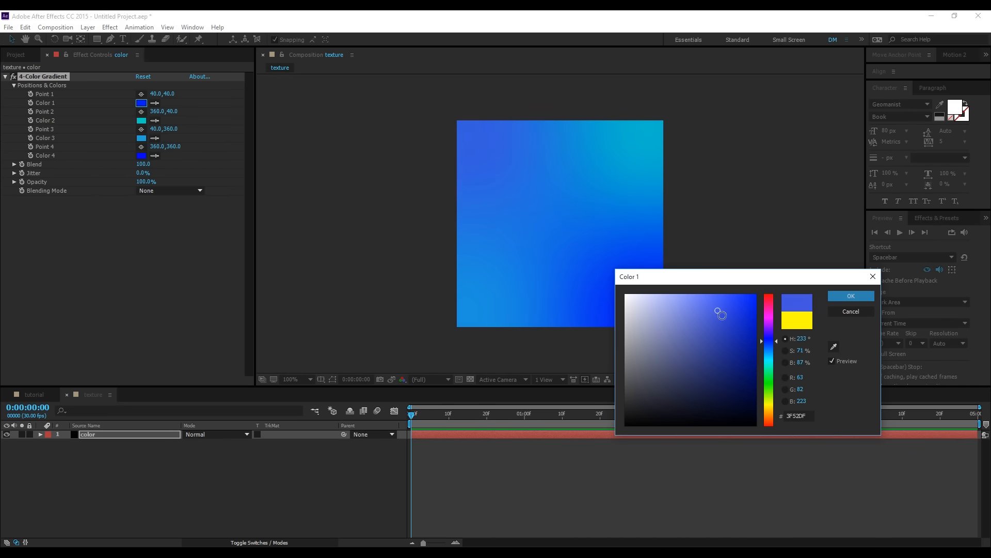
left_click(851, 295)
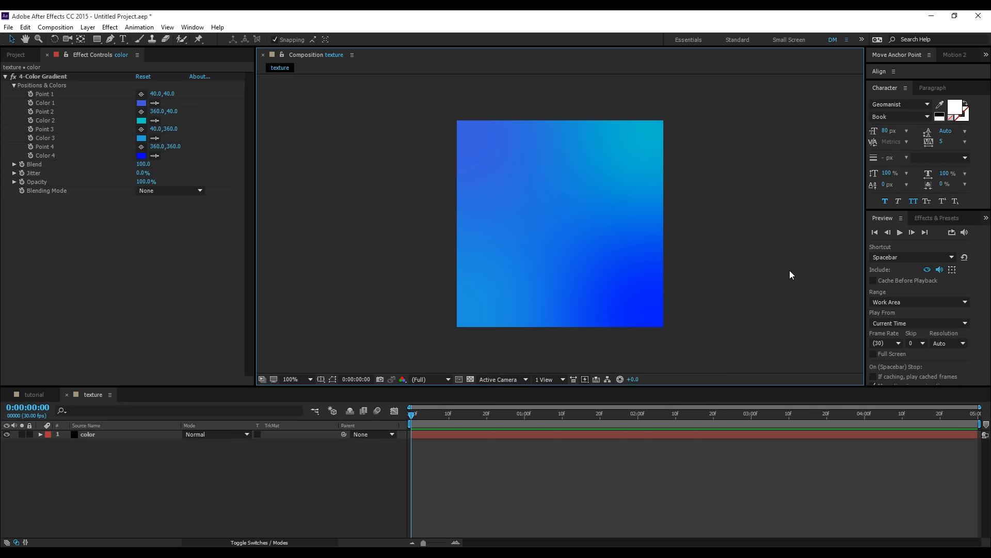
- Change Color 4 of the texture's 4-Color Gradient to a slightly darker, less saturated blue
left_click(141, 155)
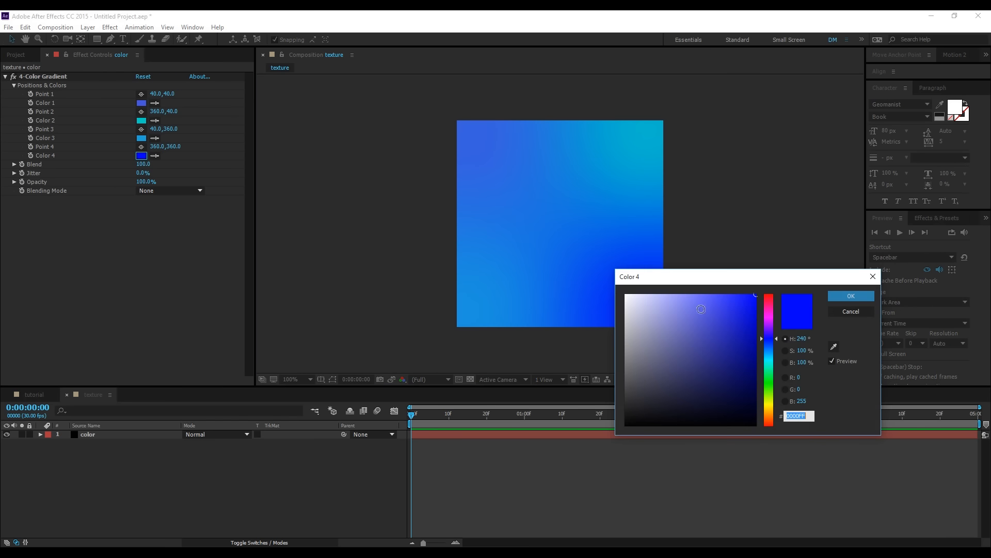
left_click(734, 312)
left_click(834, 295)
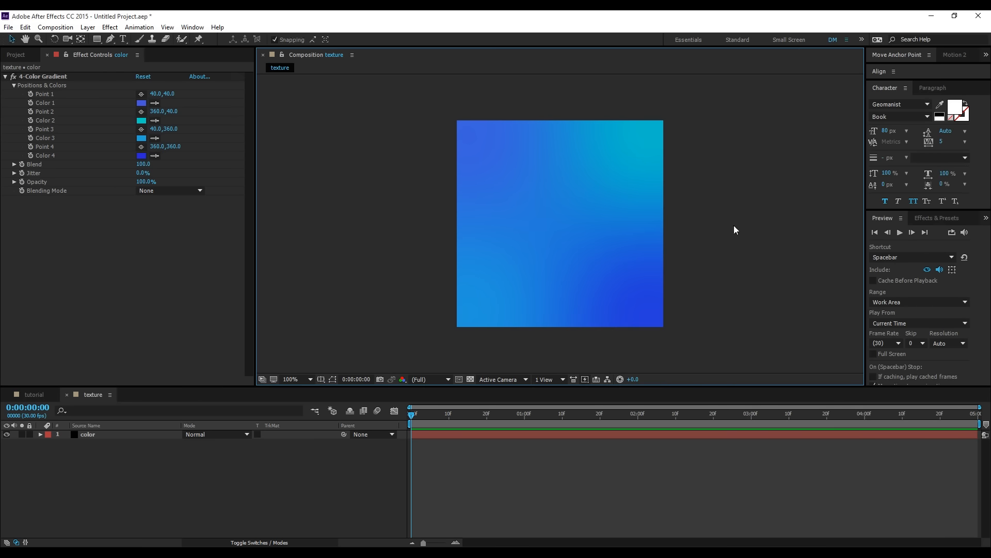
- Add the texture composition to the tutorial composition as the lowest layer, below BG, and hide it
left_click(39, 395)
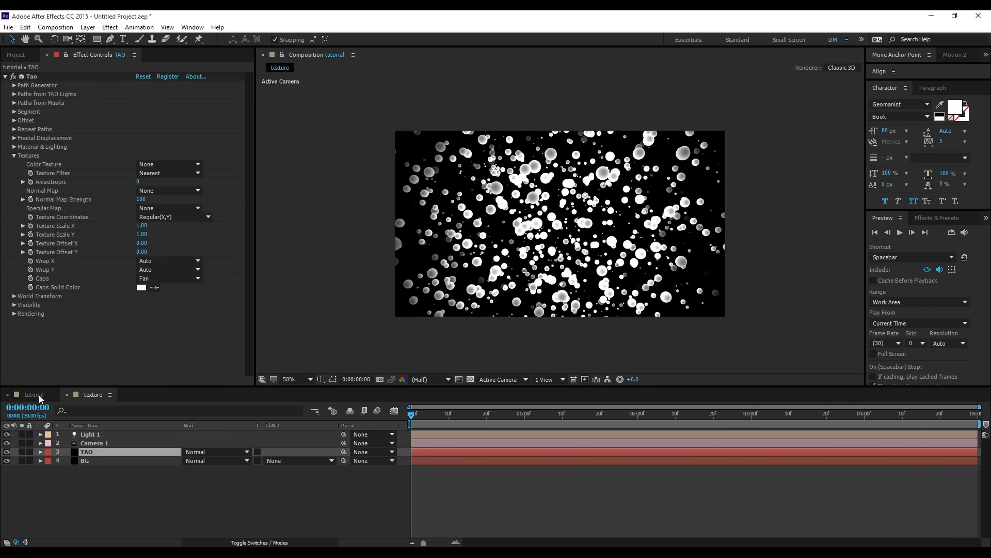
left_click(20, 56)
left_click_drag(25, 159, 84, 465)
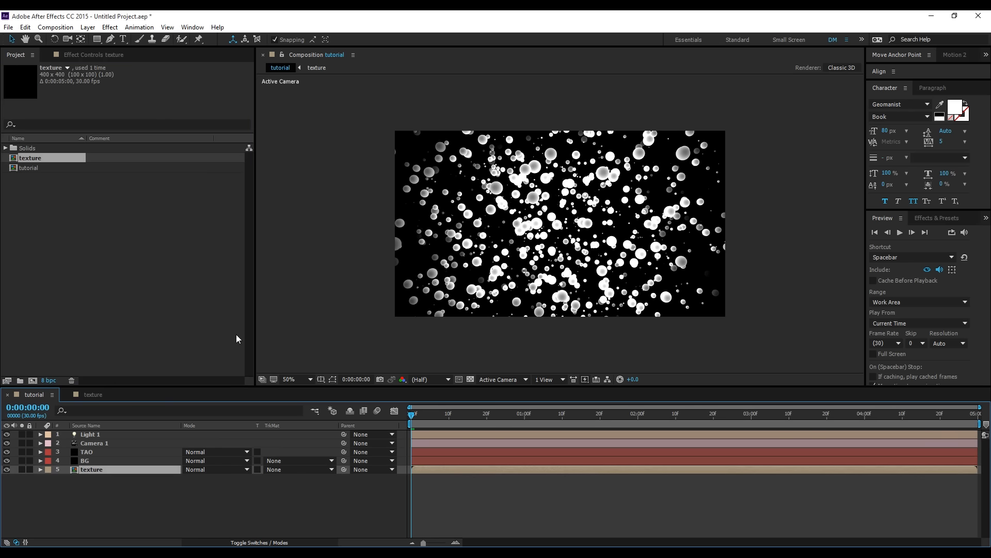
left_click(6, 469)
- Set the Color Texture of the TAO layer's Tao effect to the texture layer
left_click(97, 454)
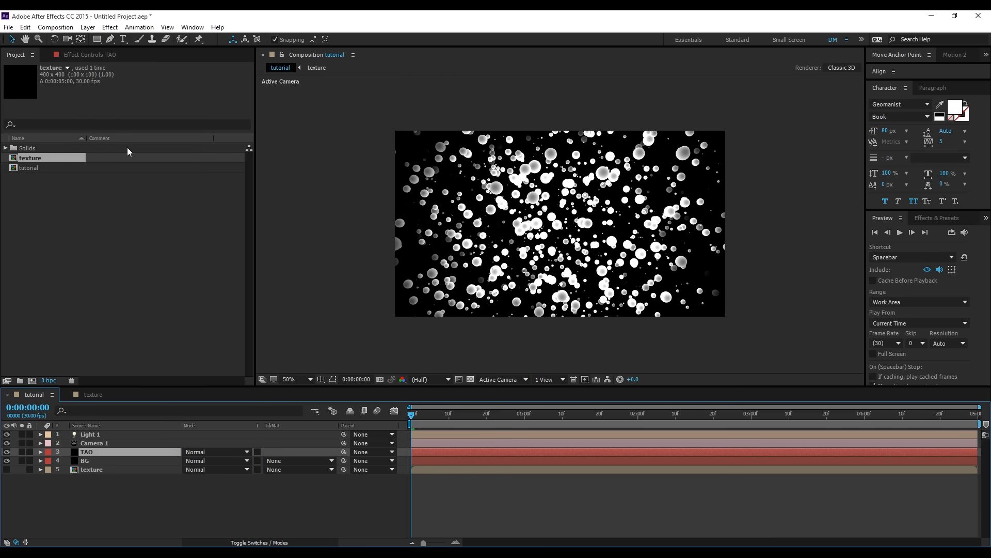
left_click(78, 53)
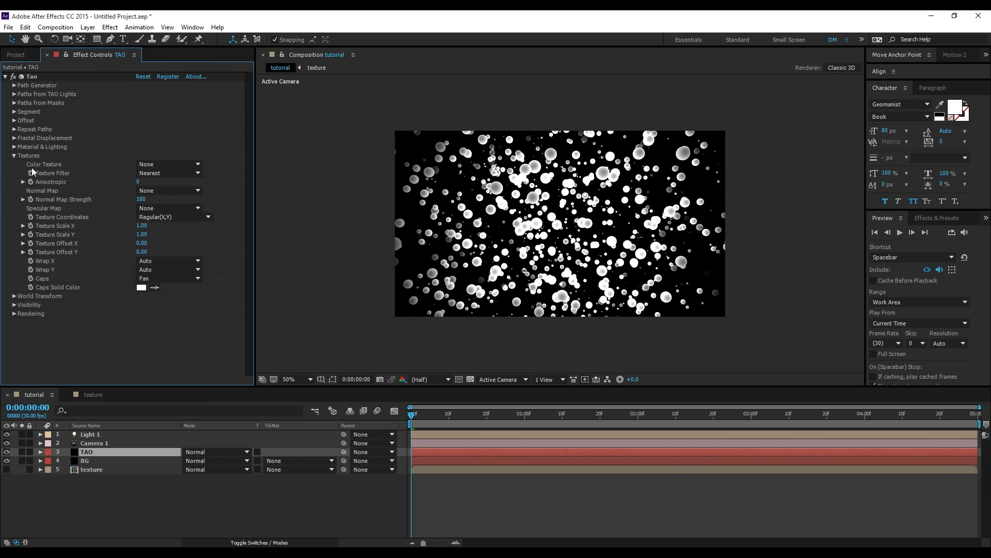
left_click(152, 165)
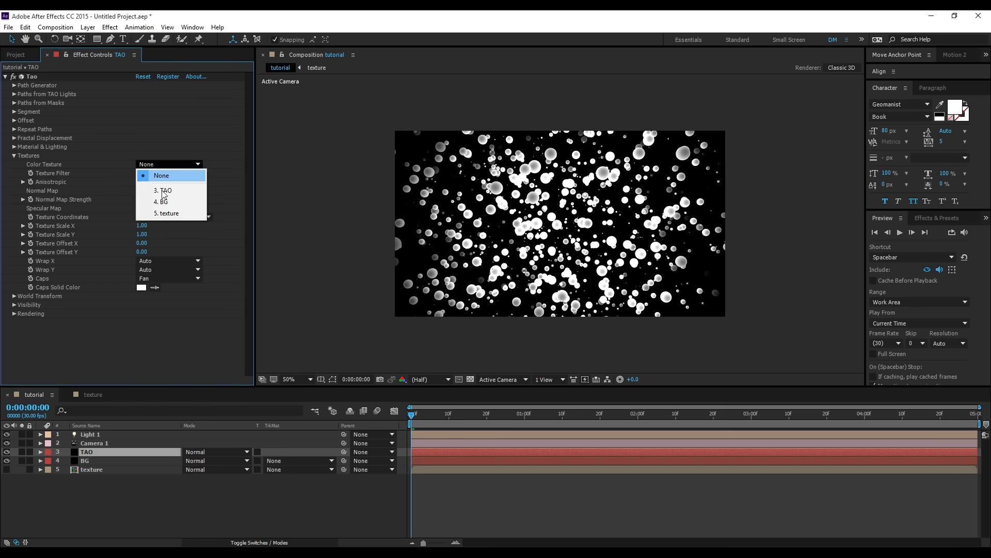
left_click(163, 213)
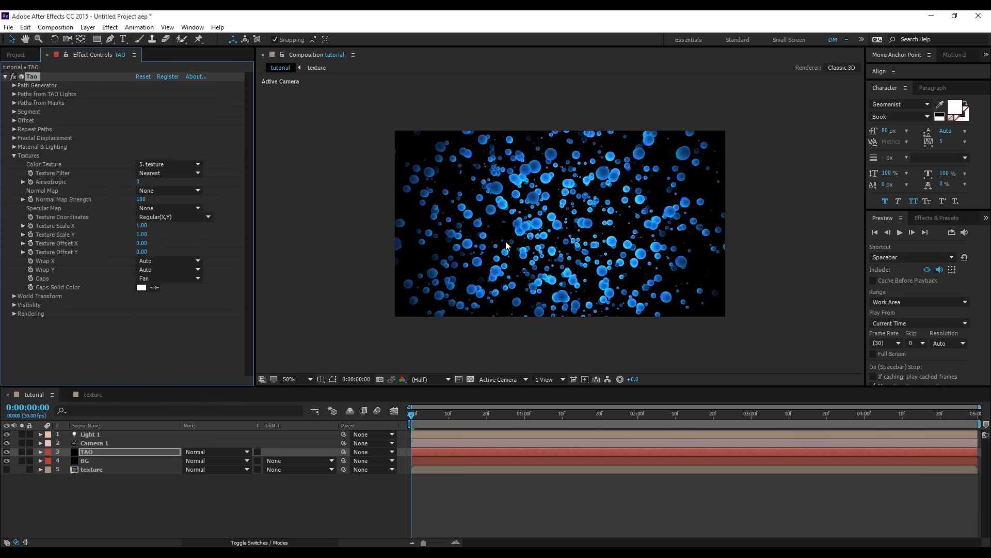
scroll(508, 244, "up", 2)
scroll(573, 239, "down", 2)
- Set Tao's Built-in Environment to Dark Industrial in the Image Based Lighting settings under Material & Lighting
left_click(14, 147)
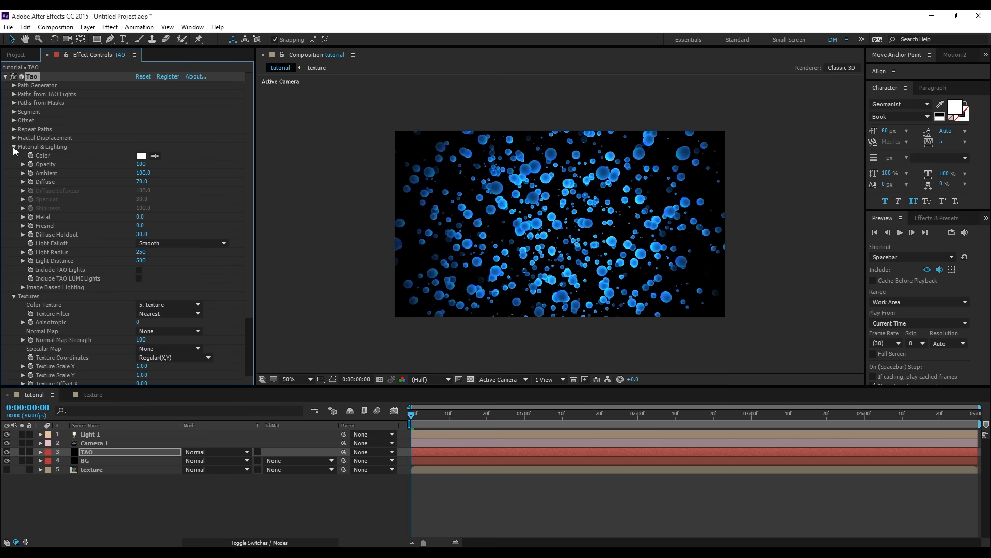
left_click(14, 296)
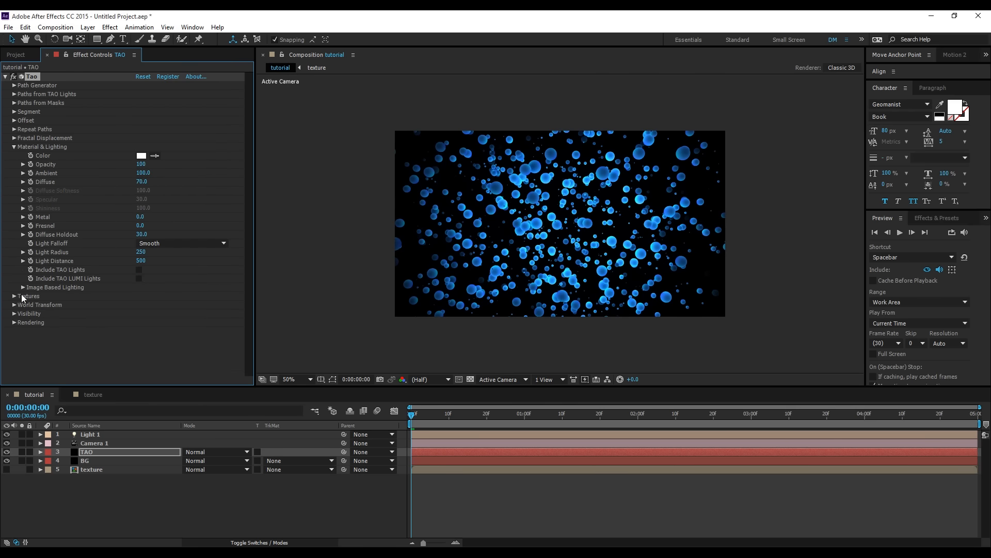
left_click(22, 287)
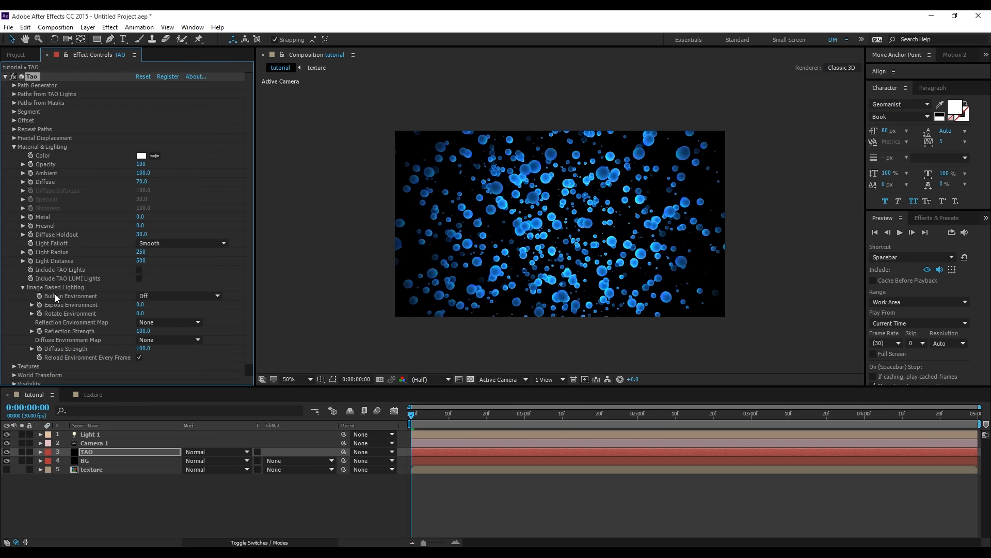
left_click(162, 298)
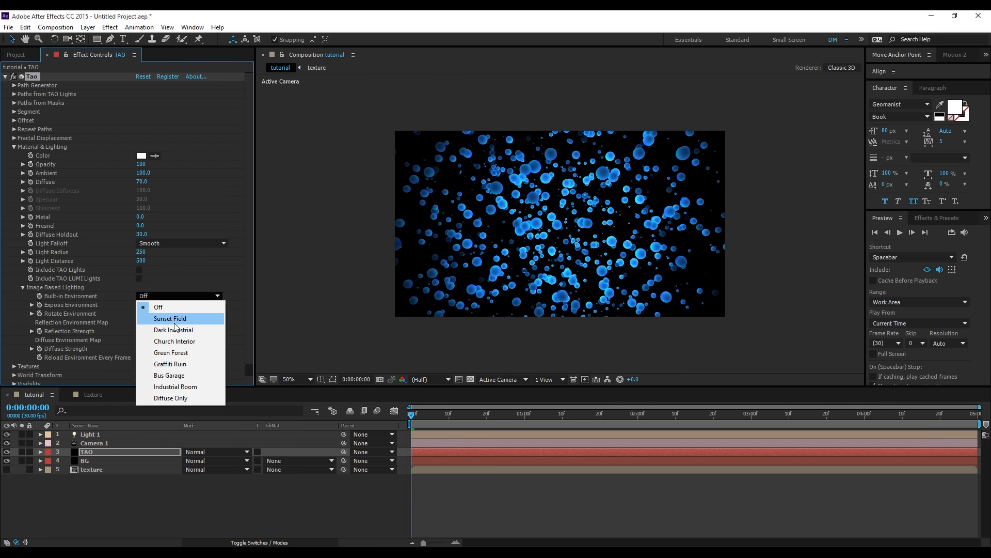
left_click(174, 327)
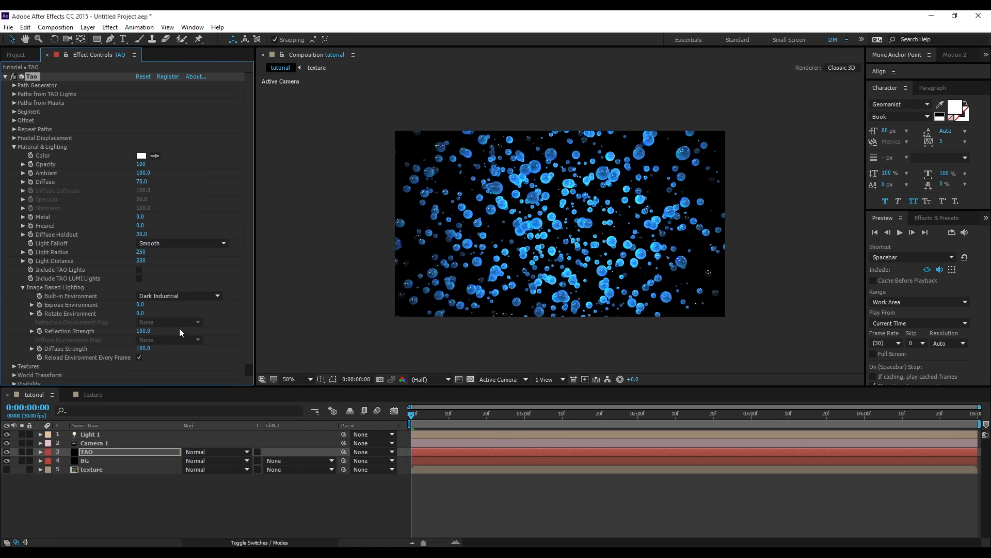
scroll(500, 240, "up", 2)
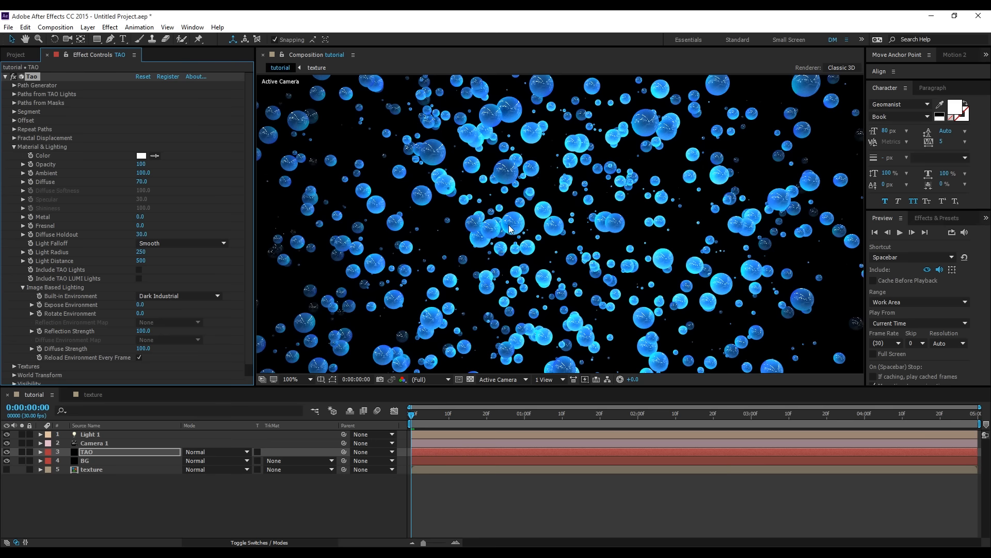
- Try the Green Forest and Bus Garage built-in environments on the spheres, and switch back to Dark Industrial
left_click(146, 297)
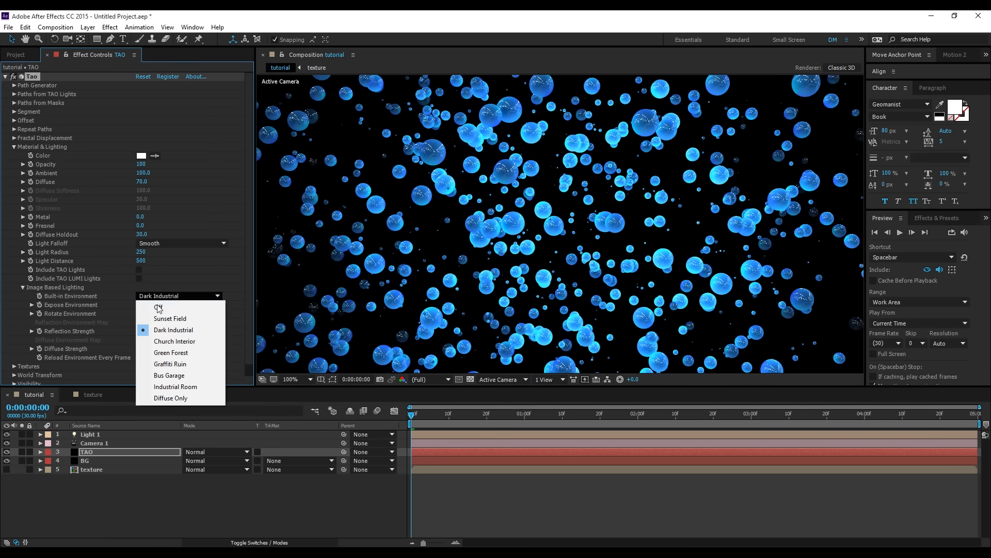
left_click(163, 353)
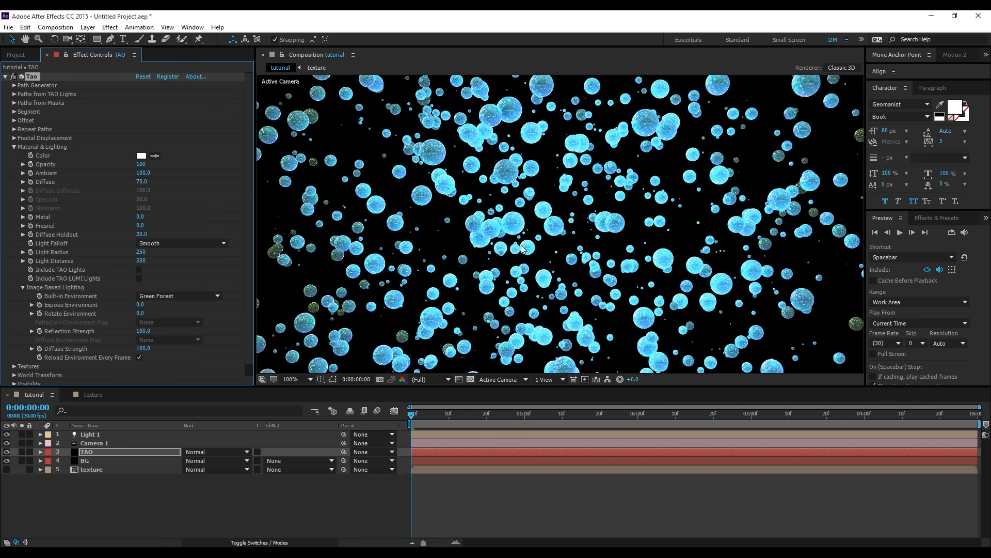
left_click(209, 297)
left_click(193, 374)
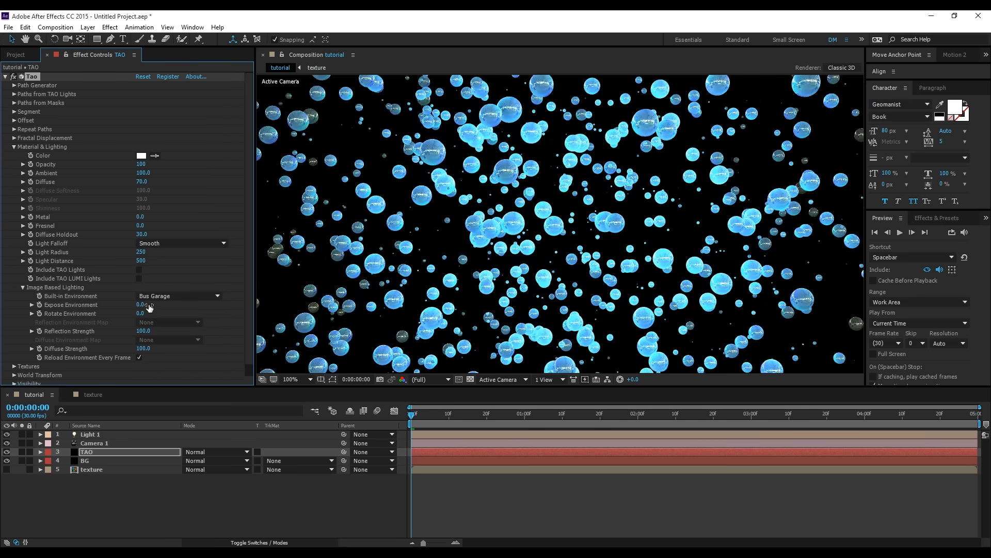
left_click(169, 295)
left_click(170, 330)
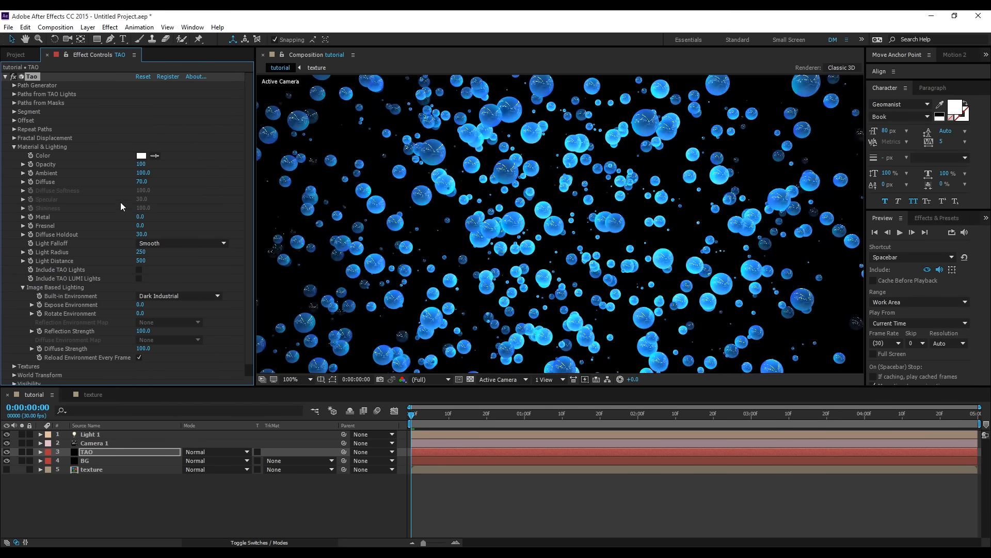
- Set Tao's Metal to 20 and Fresnel to 50 in the Material & Lighting settings
left_click_drag(146, 219, 169, 219)
left_click_drag(140, 226, 188, 226)
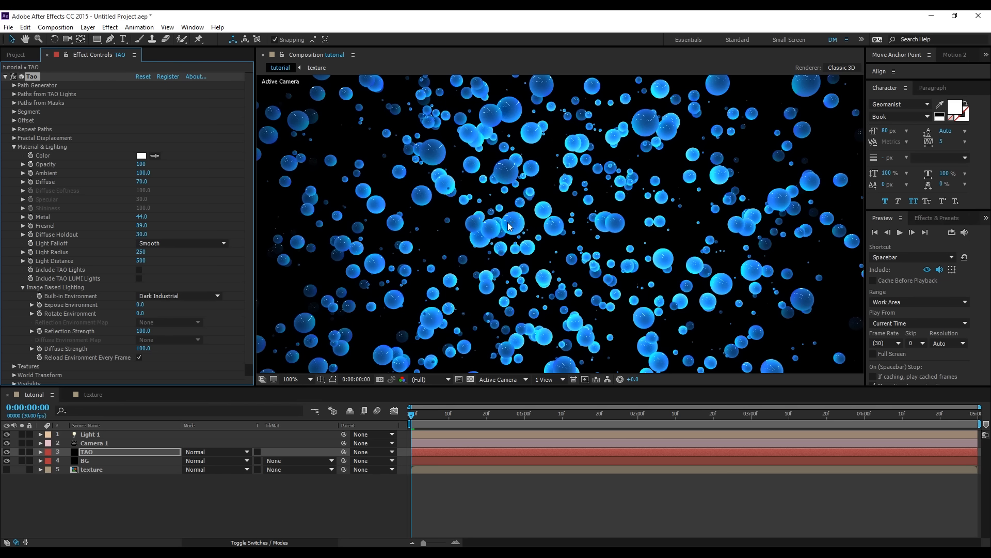
left_click(144, 218)
type("20")
key("Return")
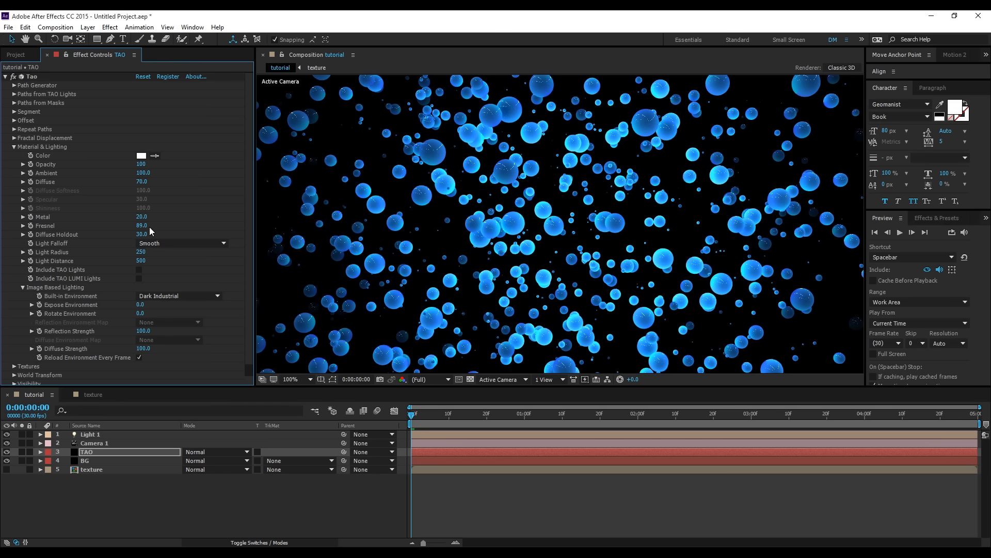
left_click(145, 226)
type("50")
key("Return")
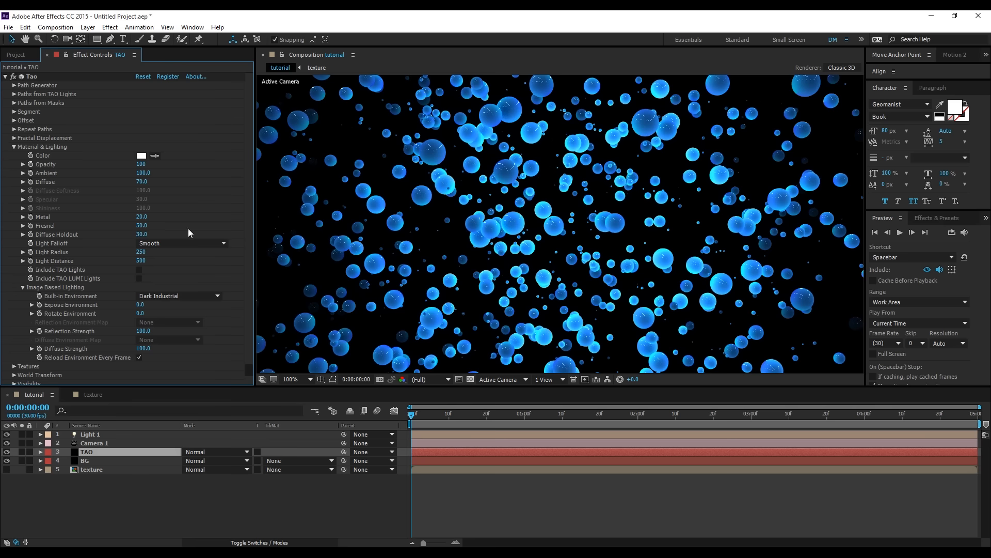
scroll(543, 200, "down", 1)
scroll(575, 227, "up", 1)
scroll(535, 238, "down", 1)
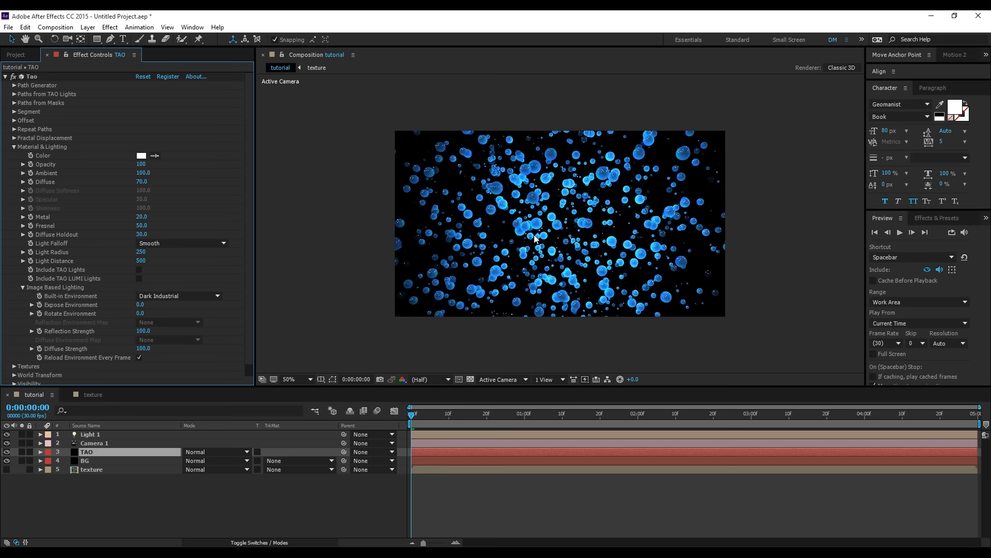
- Apply the 4-Color Gradient effect to the BG layer
left_click(98, 461)
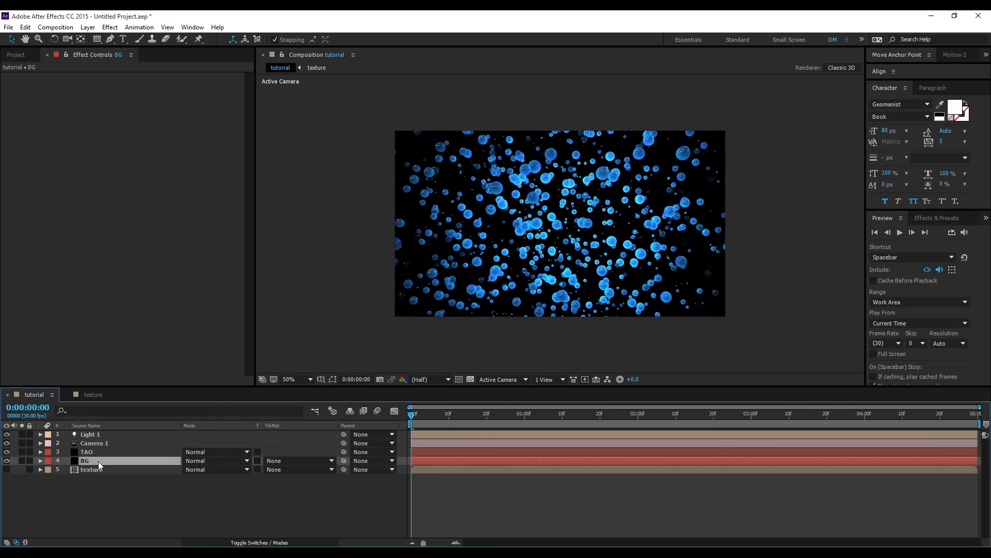
left_click(110, 27)
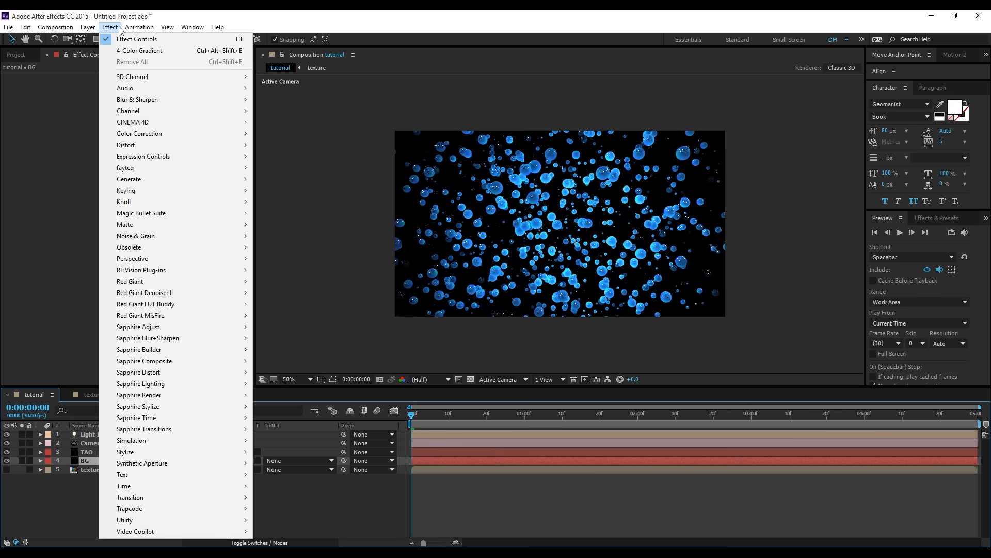
mouse_move(110, 27)
mouse_move(181, 179)
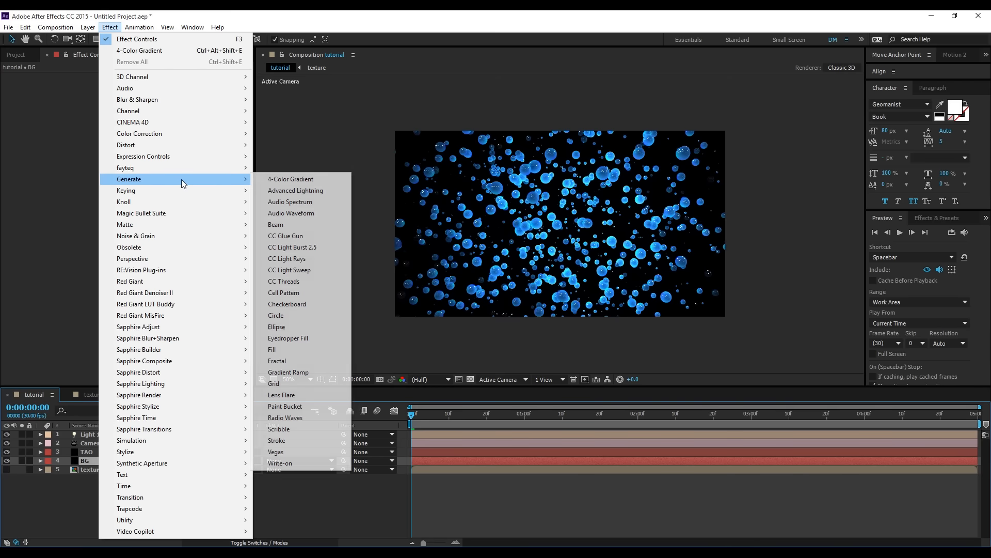
left_click(287, 180)
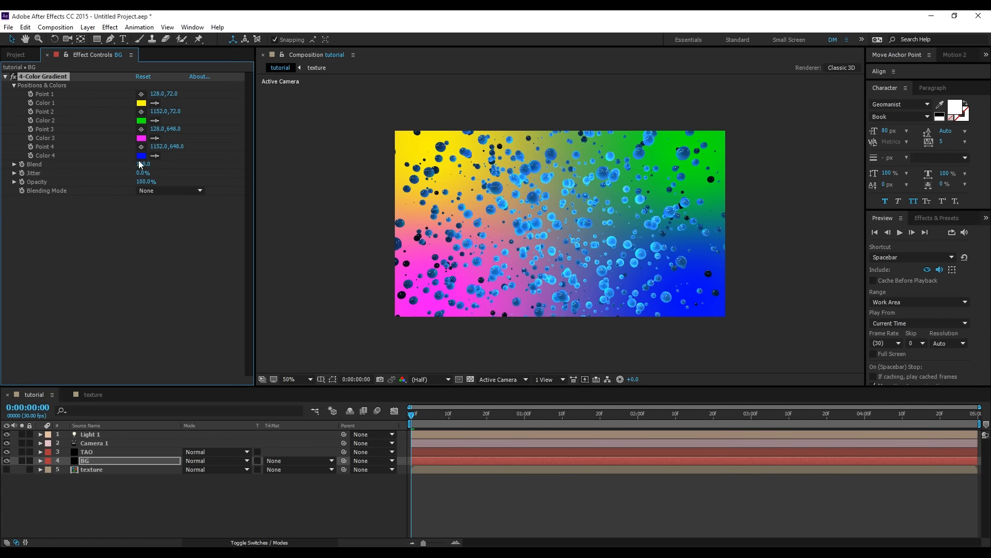
- Sample a sphere's blue for Color 4 of the BG gradient, and brighten it to 2B89E9
left_click(154, 155)
left_click(668, 300)
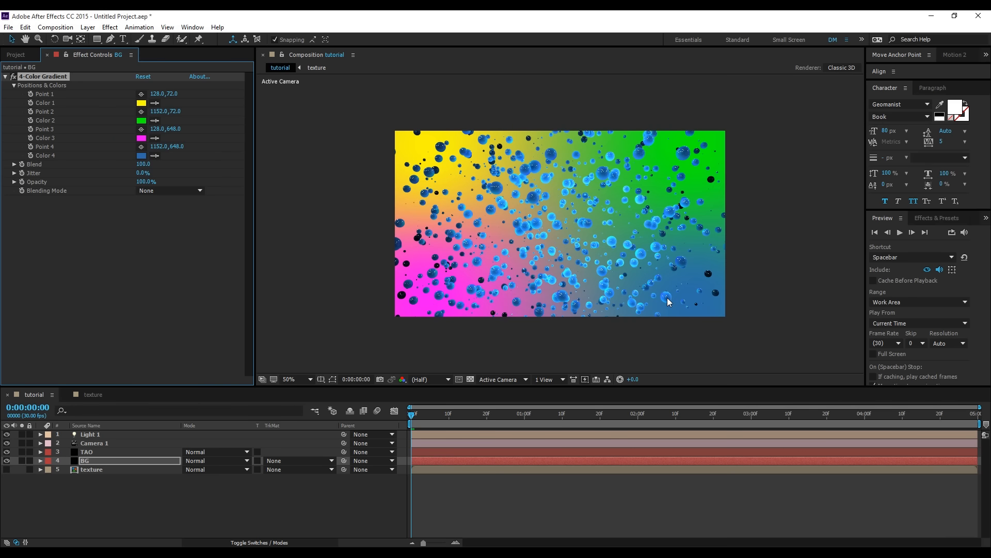
left_click(141, 156)
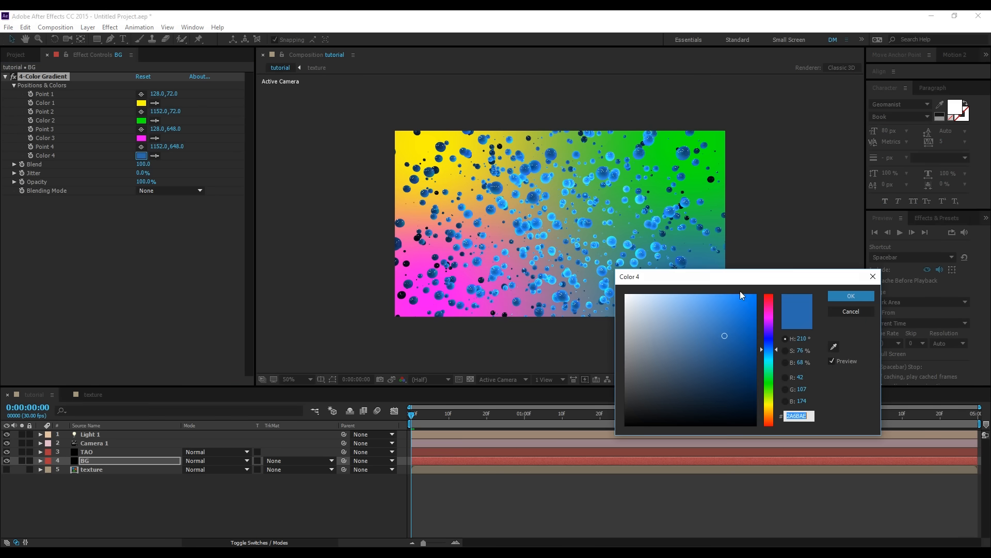
left_click(729, 309)
left_click(851, 296)
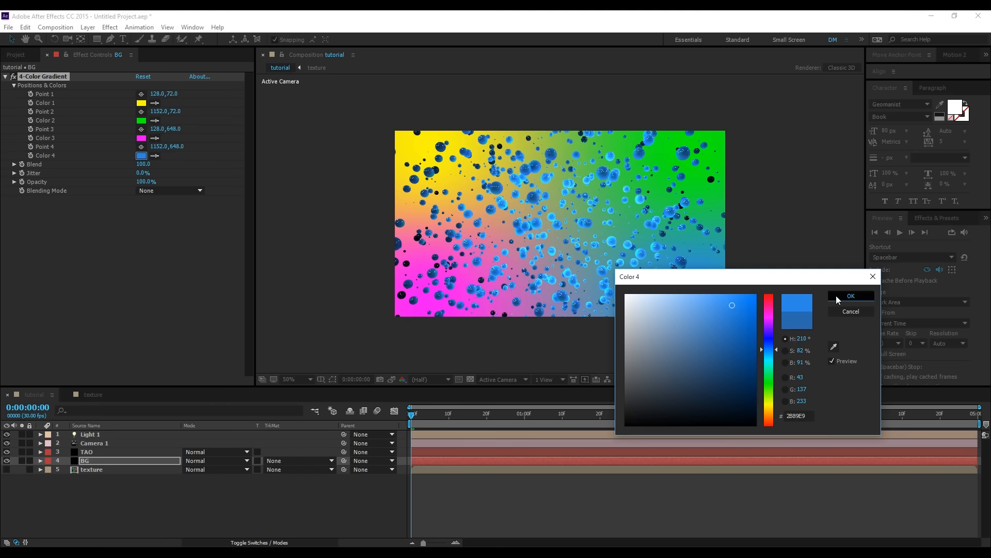
- Match Color 1 of the BG gradient to Color 4's blue, and set Color 2 and Color 3 to black 000000
left_click(154, 103)
left_click(143, 156)
left_click(141, 120)
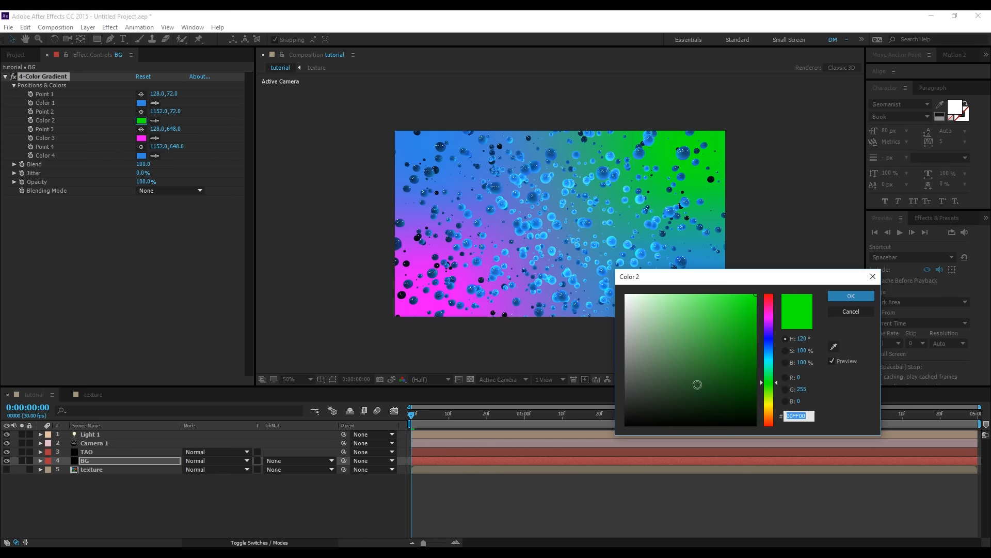
type("000000")
left_click(851, 296)
left_click(141, 138)
type("000000")
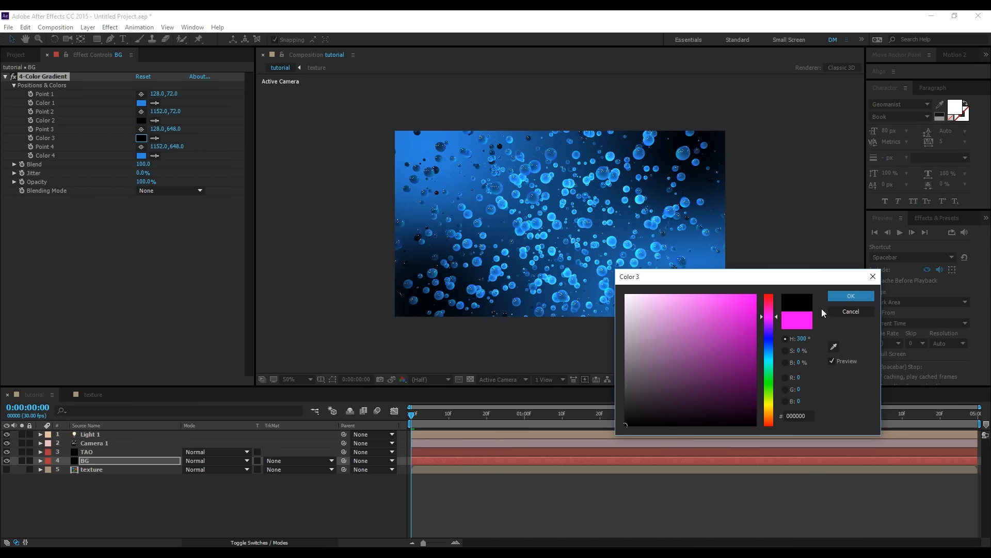
left_click(839, 295)
left_click(632, 229)
key("slash")
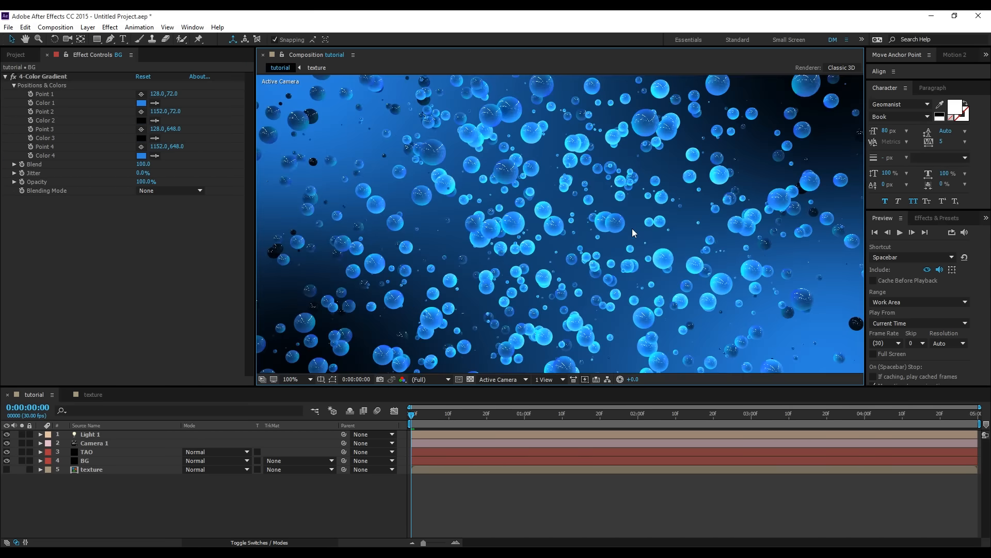
key("comma")
key("comma")
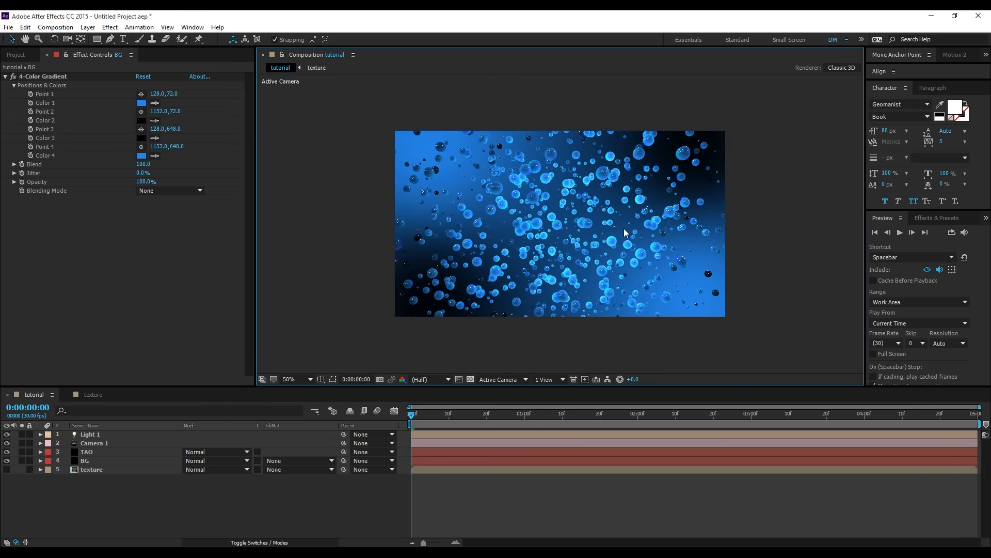
- Try 500% intensity on Light 1, and settle on 400%
left_click(97, 433)
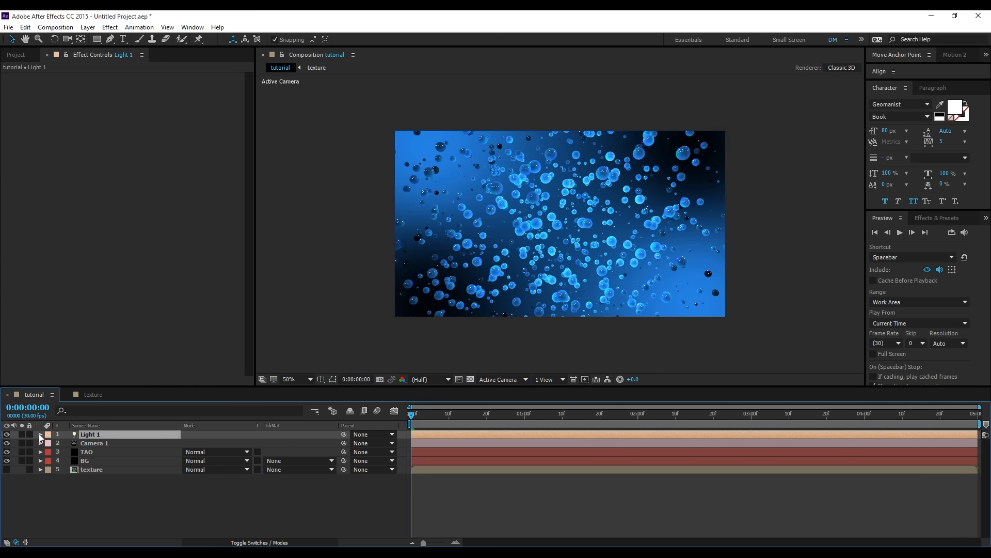
left_click(40, 433)
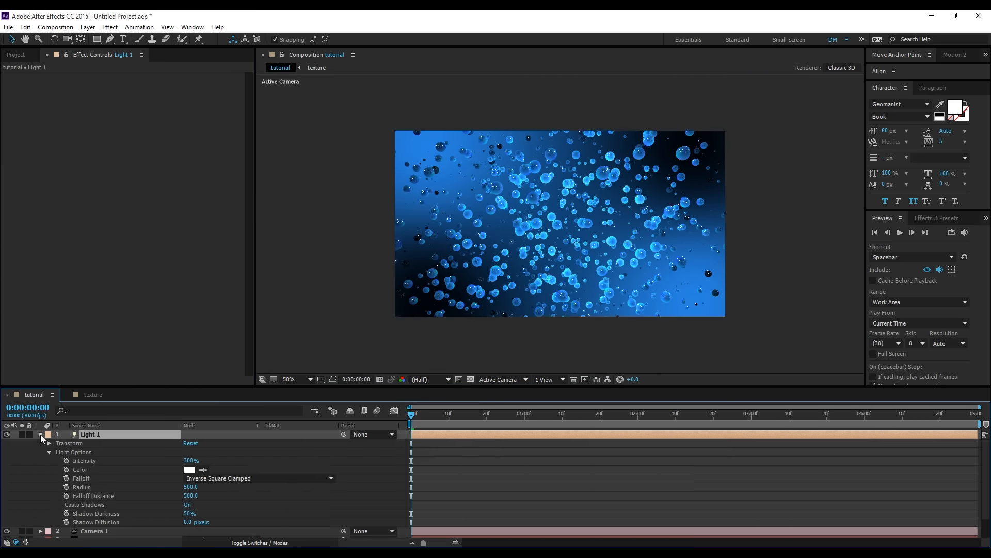
left_click(191, 461)
type("5")
left_click(244, 468)
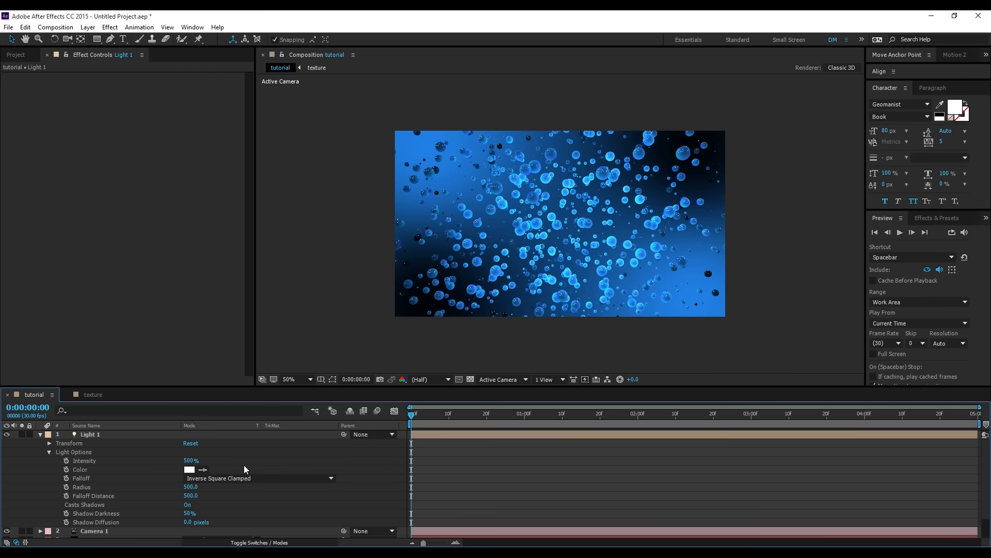
left_click(192, 460)
type("40")
left_click(254, 448)
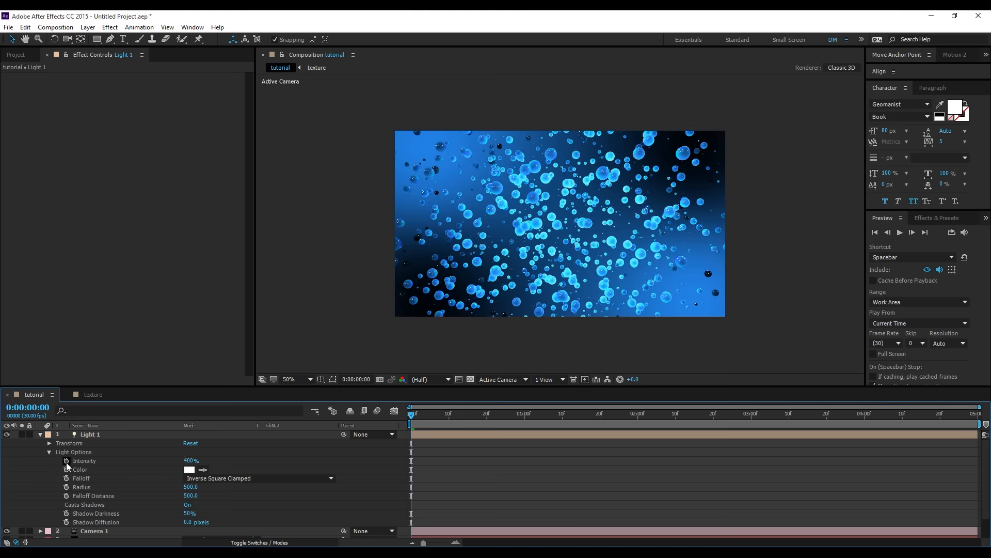
left_click(40, 435)
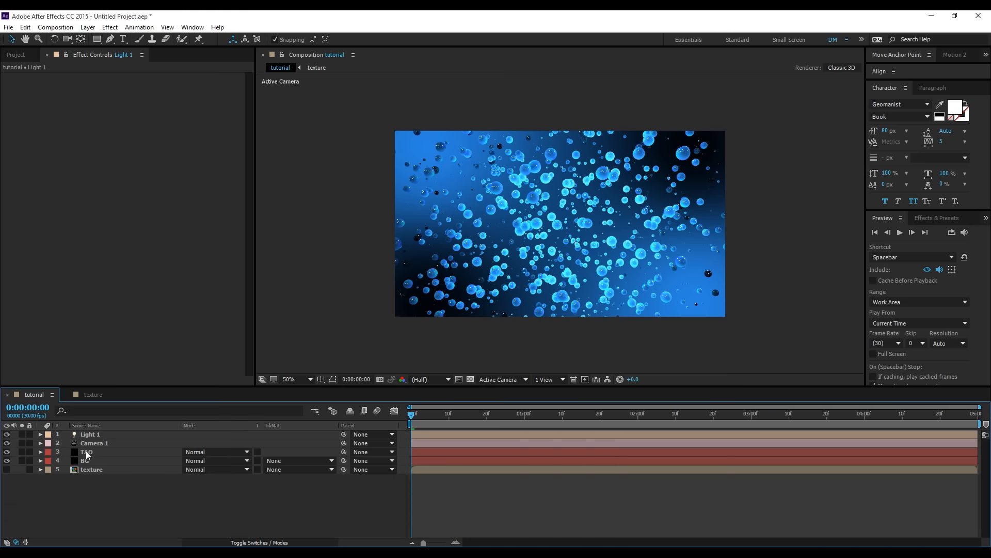
- Select the TAO layer and orbit the camera to check the lit spheres from another angle
left_click(87, 453)
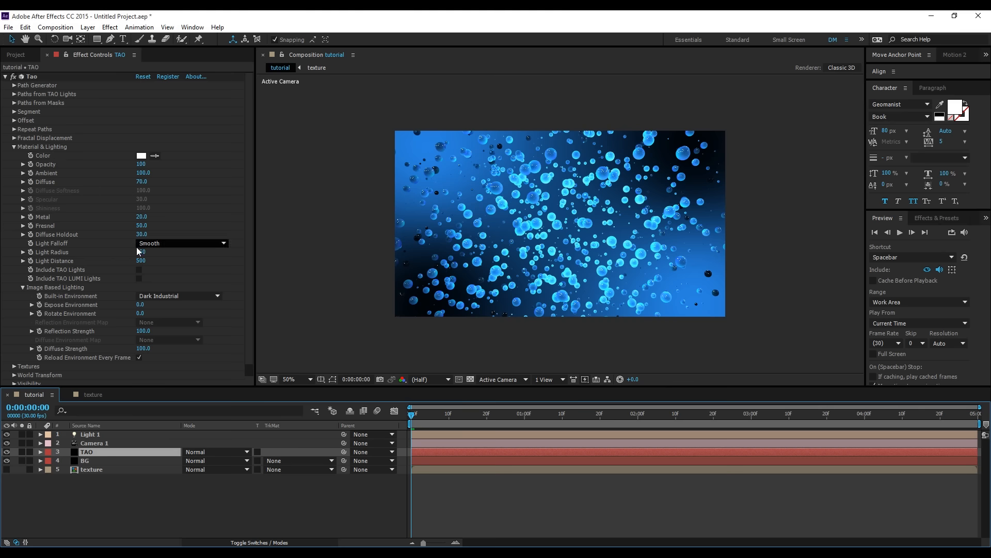
key("c")
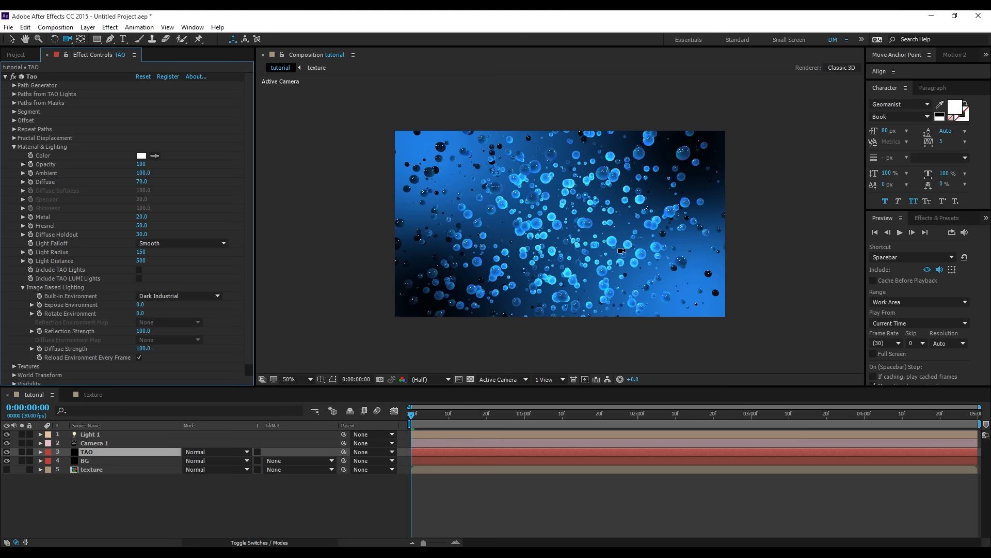
mouse_move(619, 251)
left_mouse_down()
mouse_move(589, 247)
mouse_move(602, 246)
left_mouse_up()
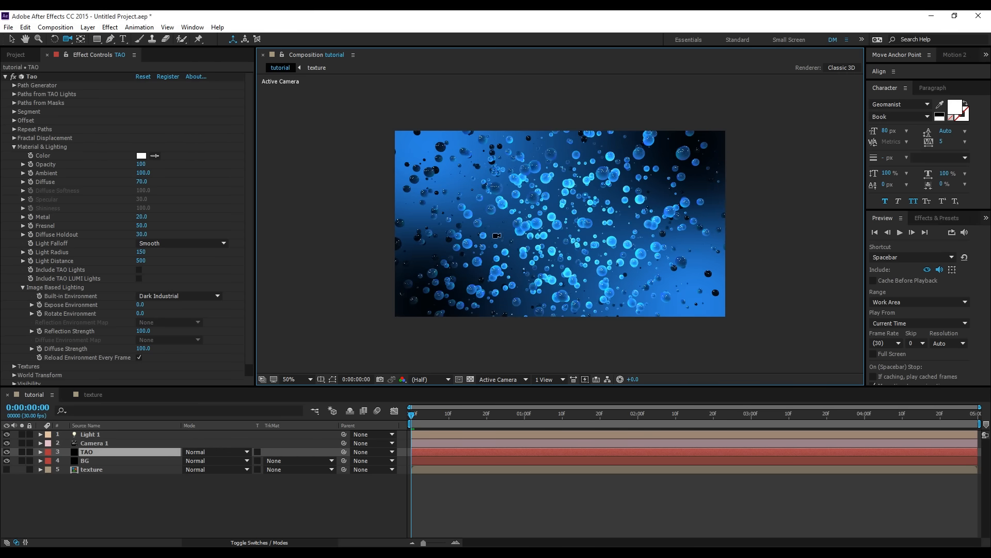
left_click(11, 39)
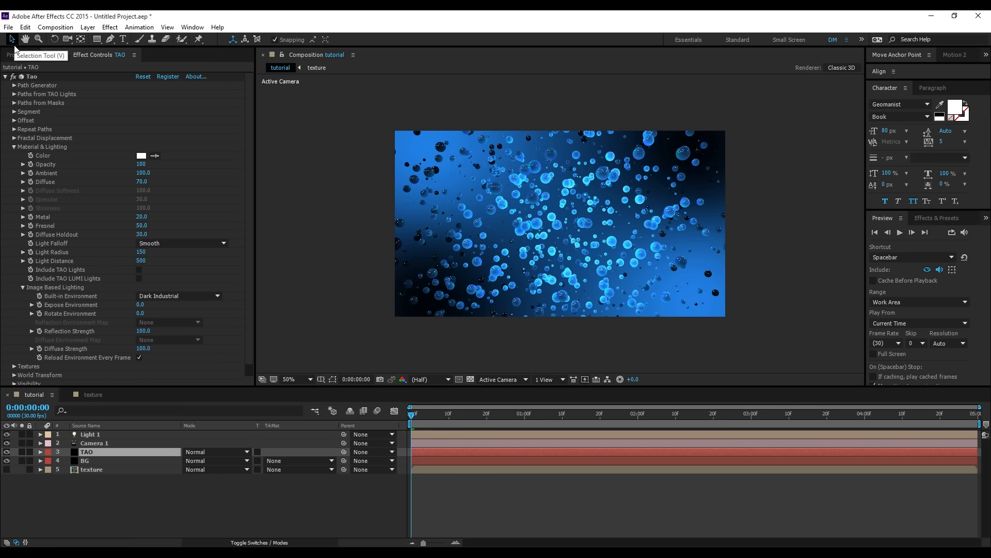
- Try the Repeat N-gon Segment Mode on the TAO layer
left_click(14, 147)
left_click(14, 112)
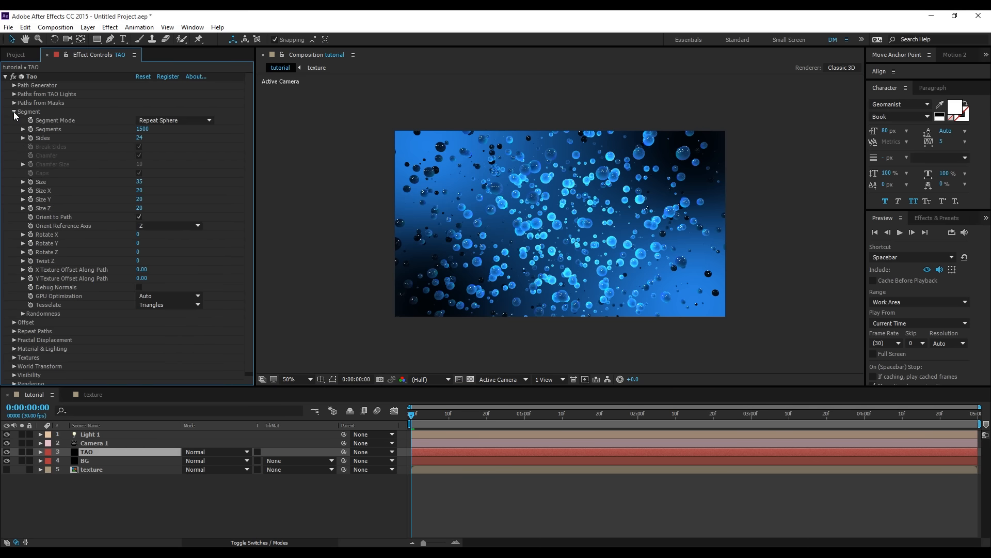
left_click(173, 120)
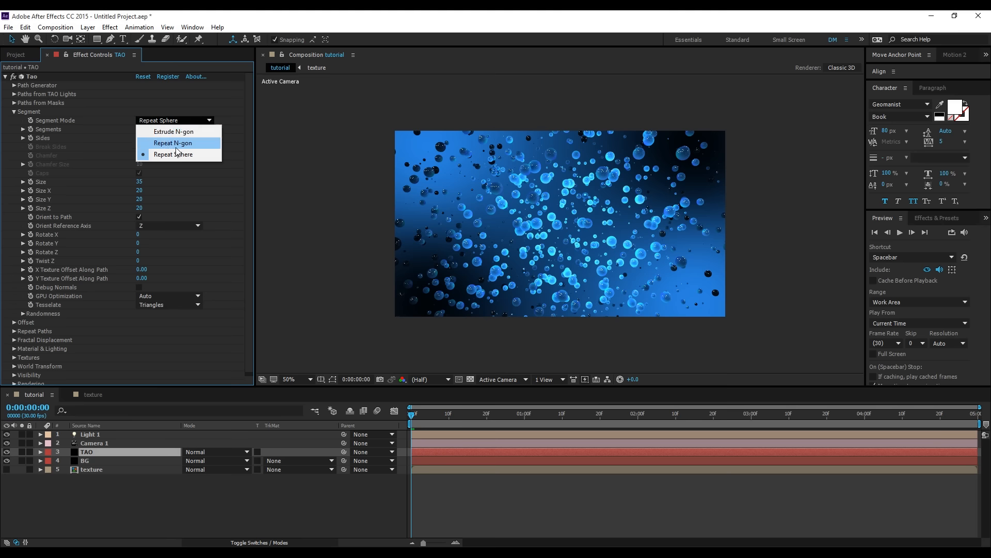
left_click(175, 144)
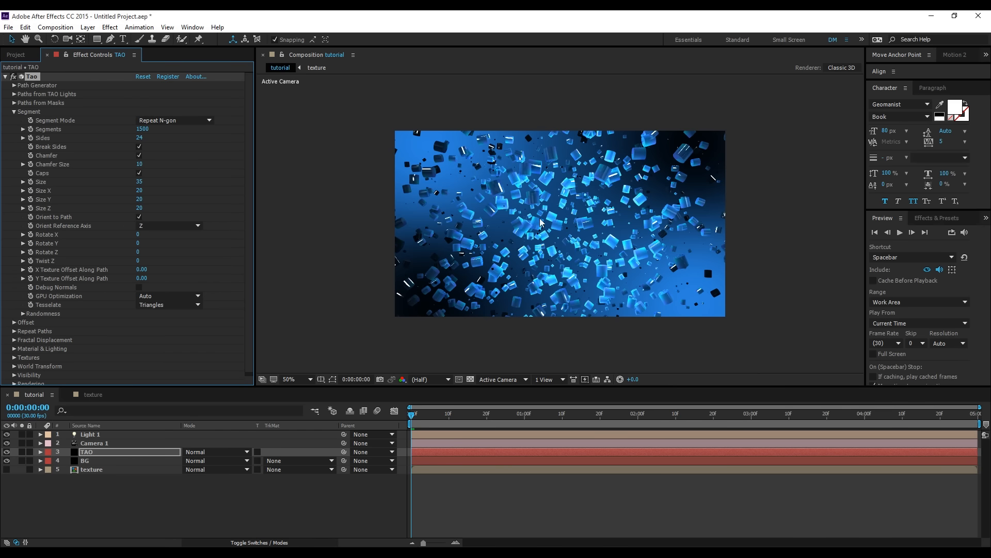
scroll(542, 223, "up", 2)
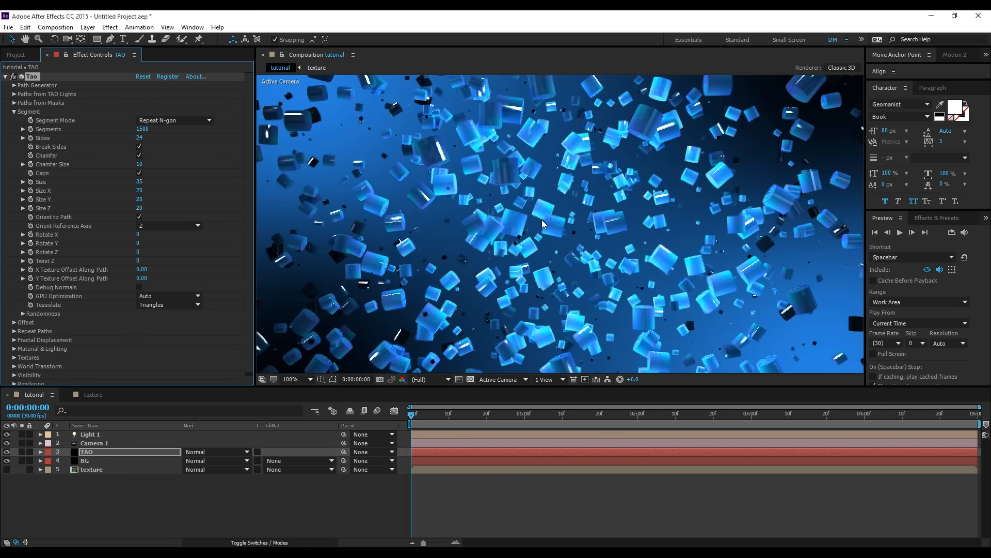
- Set Tao's segment Sides to 4 and orbit the camera to inspect the cube-like shapes
left_click(141, 139)
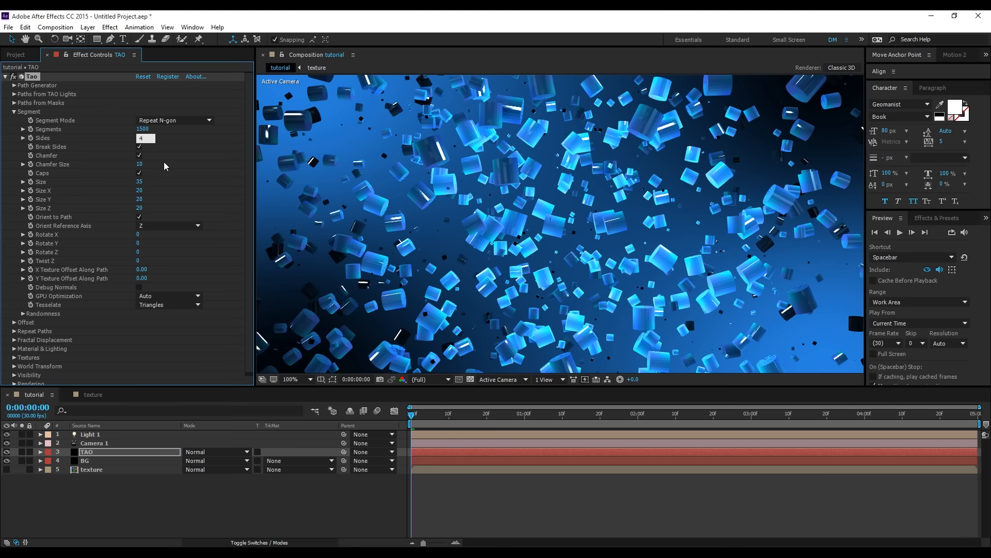
key("Return")
scroll(594, 221, "down", 2)
scroll(594, 222, "up", 1)
scroll(594, 222, "down", 1)
key("c")
mouse_move(624, 220)
left_mouse_down()
mouse_move(610, 223)
mouse_move(630, 228)
mouse_move(616, 231)
left_mouse_up()
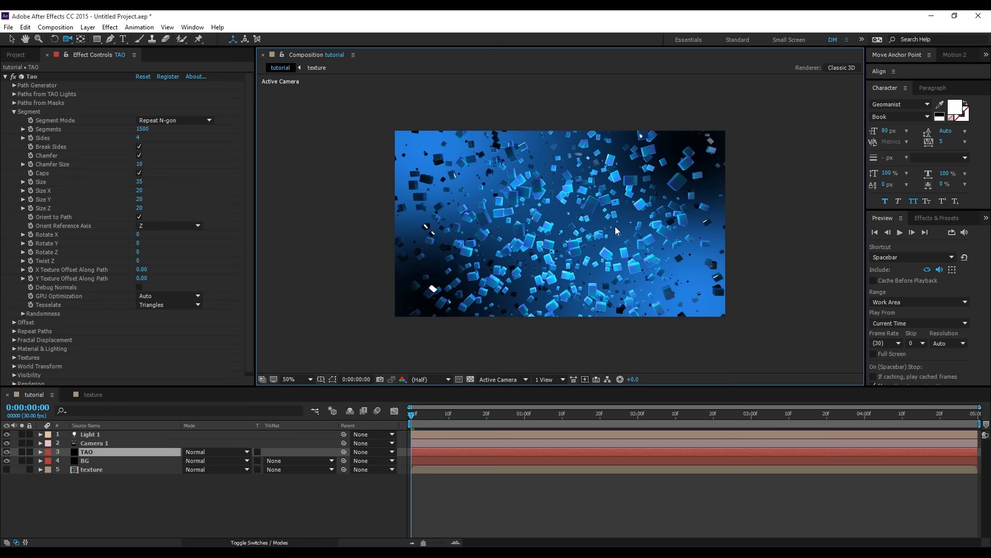
scroll(575, 233, "up", 1)
scroll(574, 233, "down", 1)
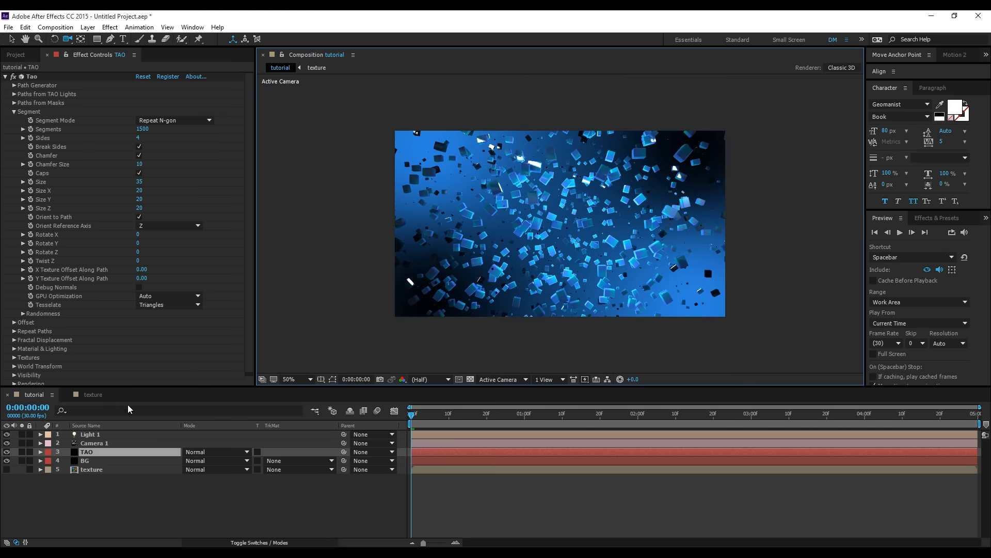
- Change Color 1 of the 4-Color Gradient in the texture composition to a saturated red
left_click(90, 469)
left_click(89, 395)
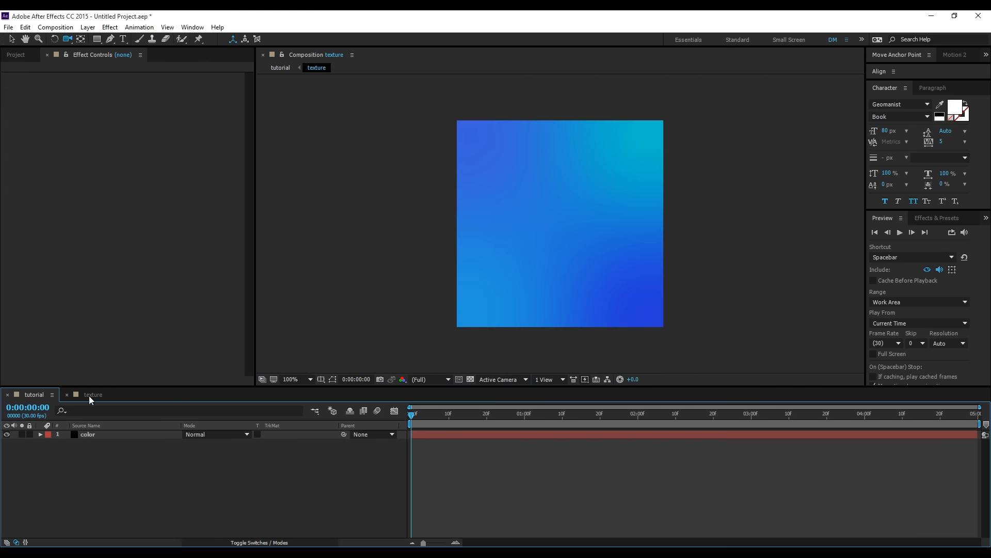
left_click(92, 434)
left_click(140, 103)
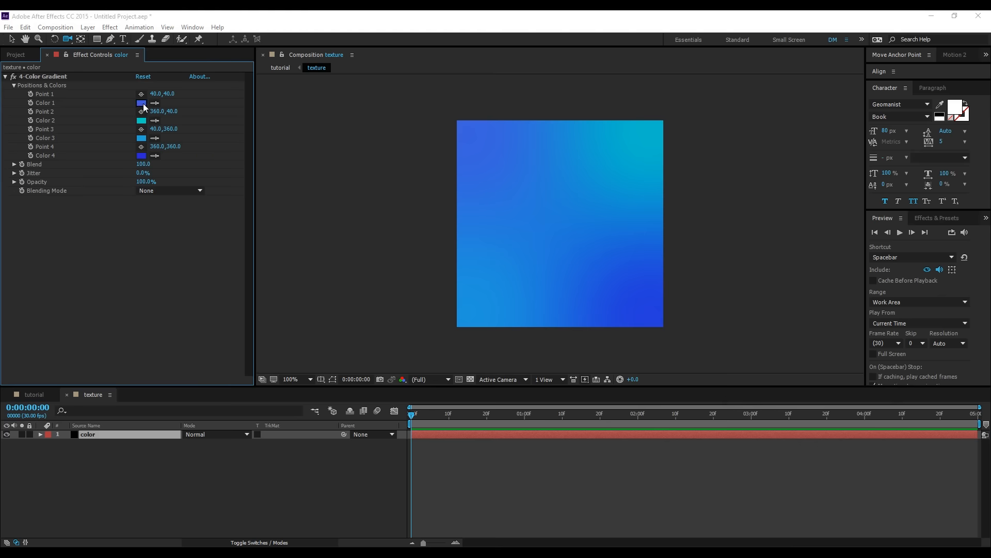
left_click_drag(764, 306, 769, 295)
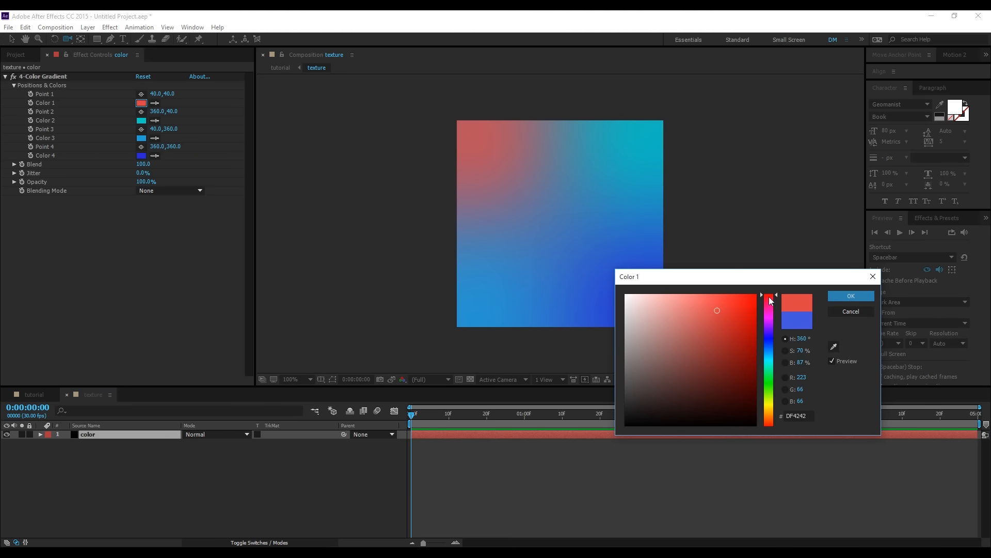
left_click(741, 308)
left_click(850, 296)
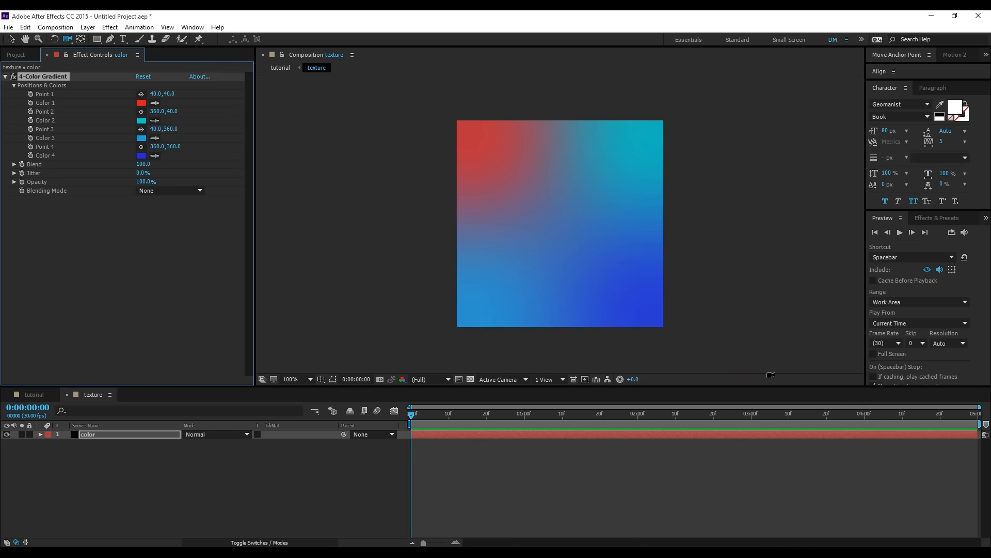
- Change Color 2 of the texture gradient to orange, and return to the tutorial composition
left_click(141, 121)
left_click_drag(768, 405, 769, 411)
left_click(850, 296)
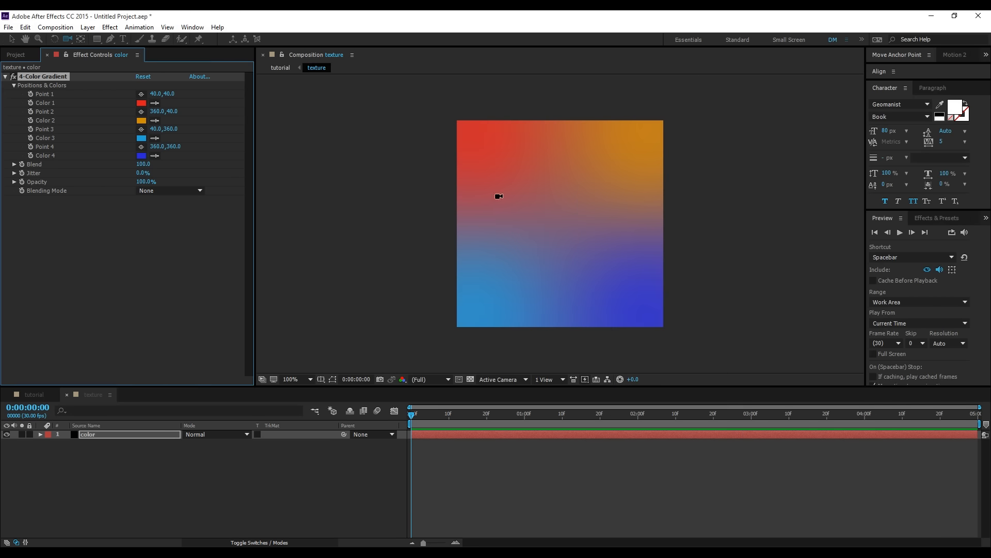
left_click(42, 394)
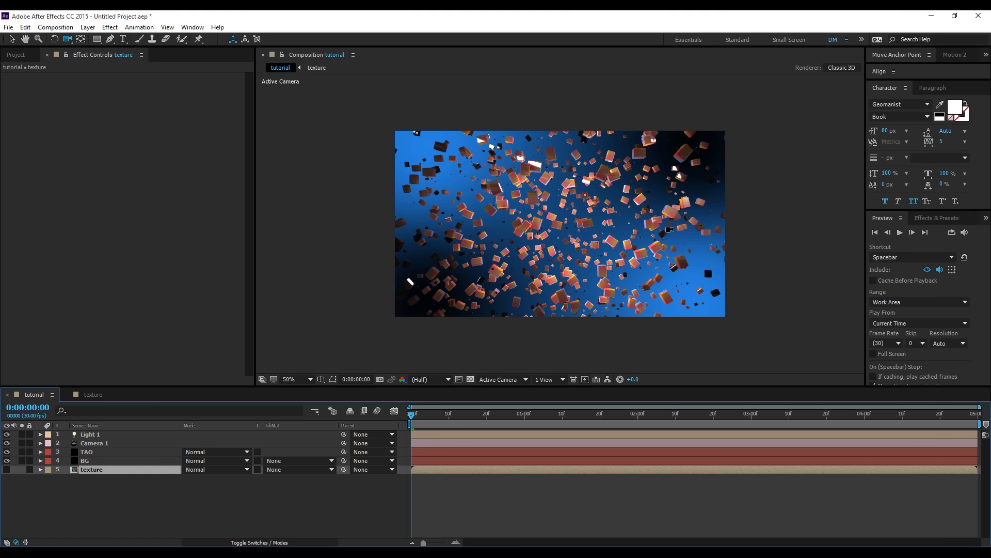
- Try the Extrude N-gon Segment Mode on the TAO layer and inspect it at full size
key("v")
left_click(85, 451)
left_click(175, 121)
left_click(171, 132)
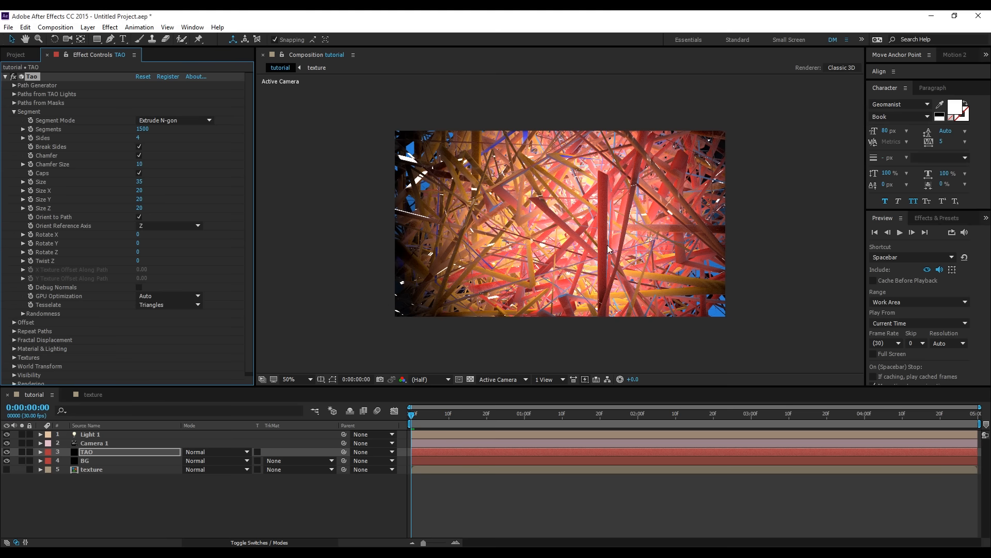
key("slash")
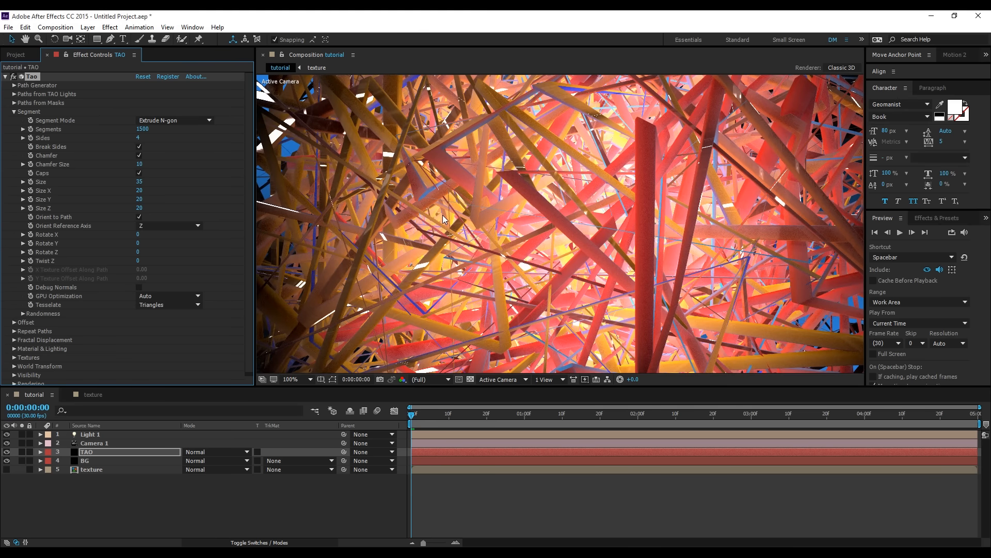
key("comma")
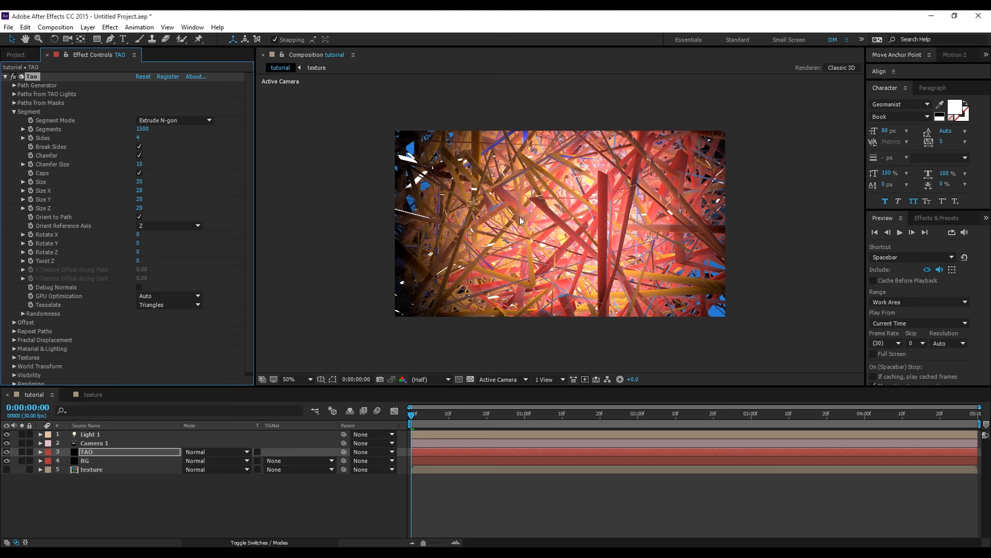
- Try 16x Supersample in Tao's Rendering settings, and switch it back to Off
scroll(76, 282, "down", 1)
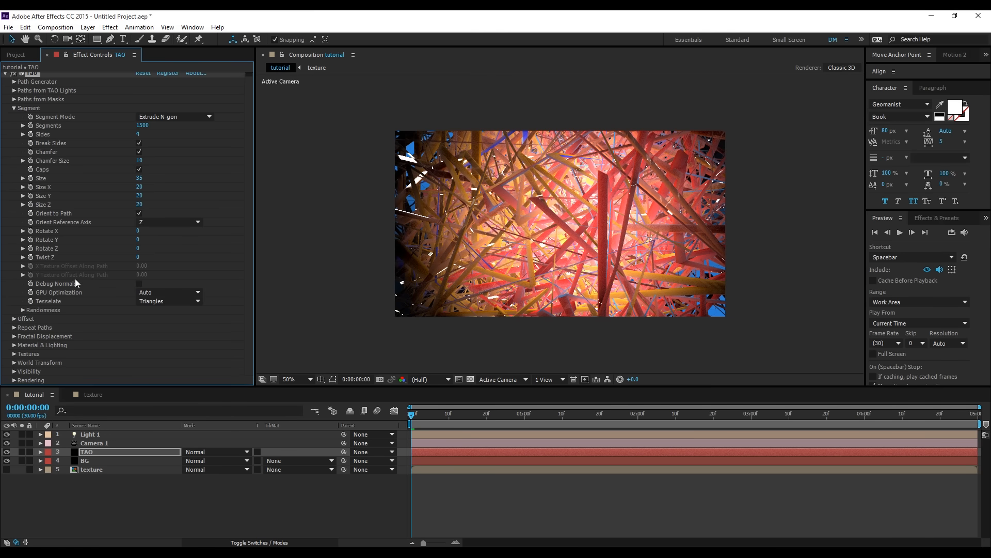
left_click(14, 381)
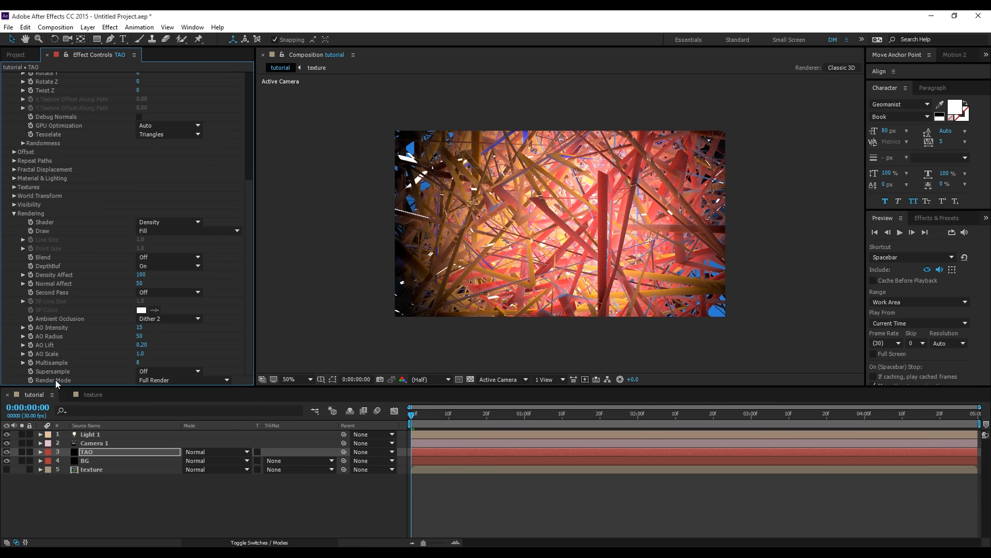
left_click(145, 371)
left_click(160, 417)
scroll(608, 213, "up", 2)
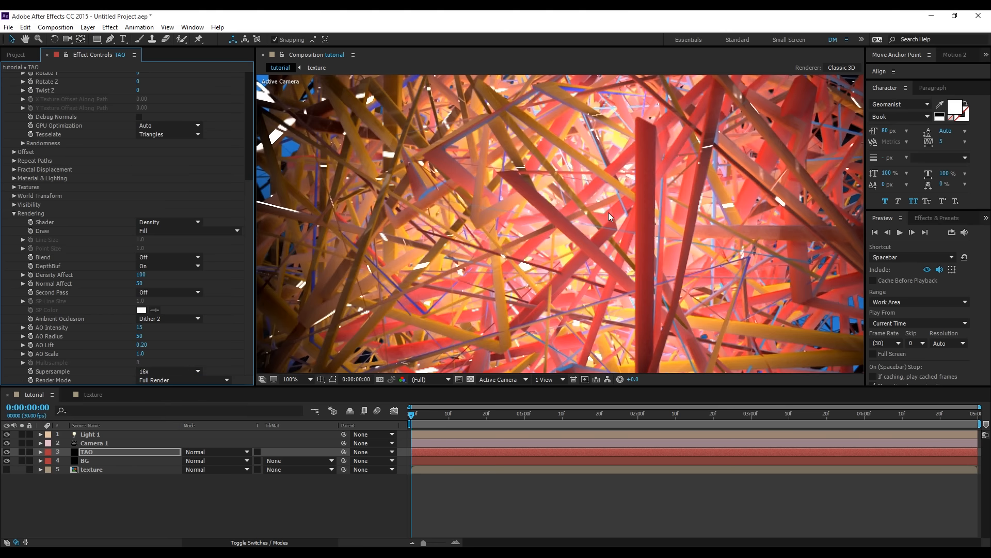
scroll(608, 212, "down", 2)
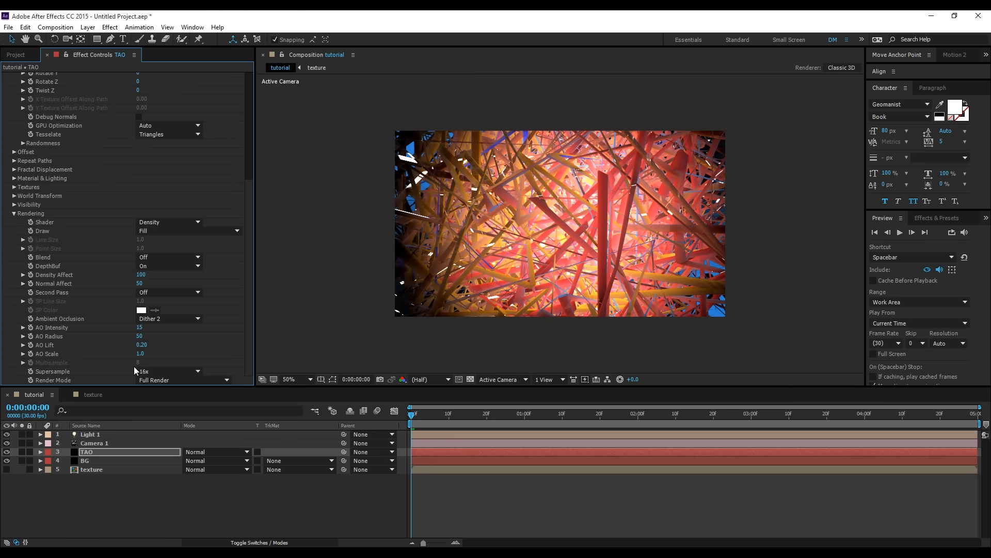
left_click(155, 370)
left_click(150, 381)
- Orbit the camera slightly around the extruded shapes
key("c")
mouse_move(635, 213)
left_mouse_down()
mouse_move(659, 217)
mouse_move(666, 202)
mouse_move(629, 230)
left_mouse_up()
- Try 500 Segments with Caps turned off on the extruded shapes, orbiting the camera to judge them
scroll(163, 154, "up", 6)
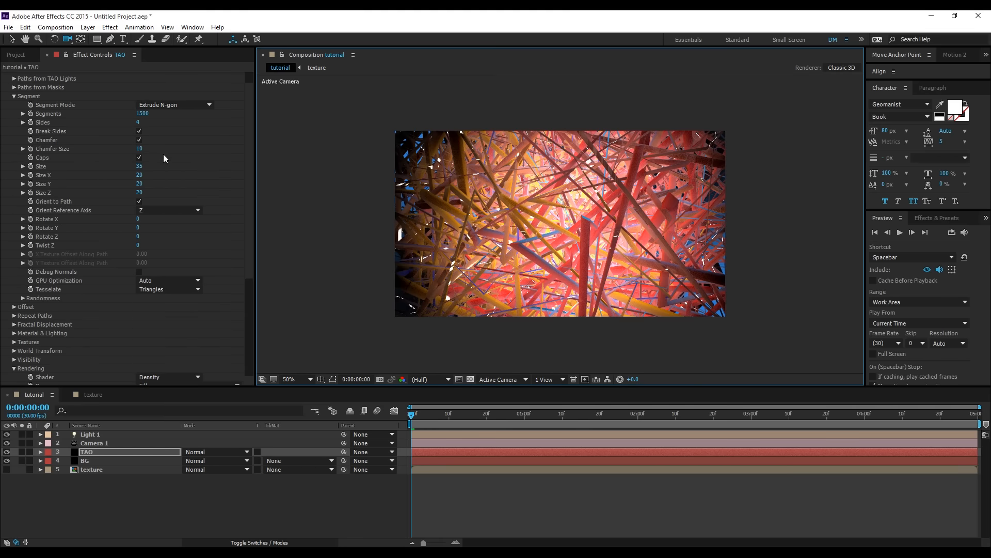
left_click(142, 113)
type("500")
left_click(139, 157)
left_click_drag(533, 231, 513, 235)
- Set Tao's Segment Mode to Repeat Sphere and return to the Selection tool
left_click(168, 107)
left_click(177, 141)
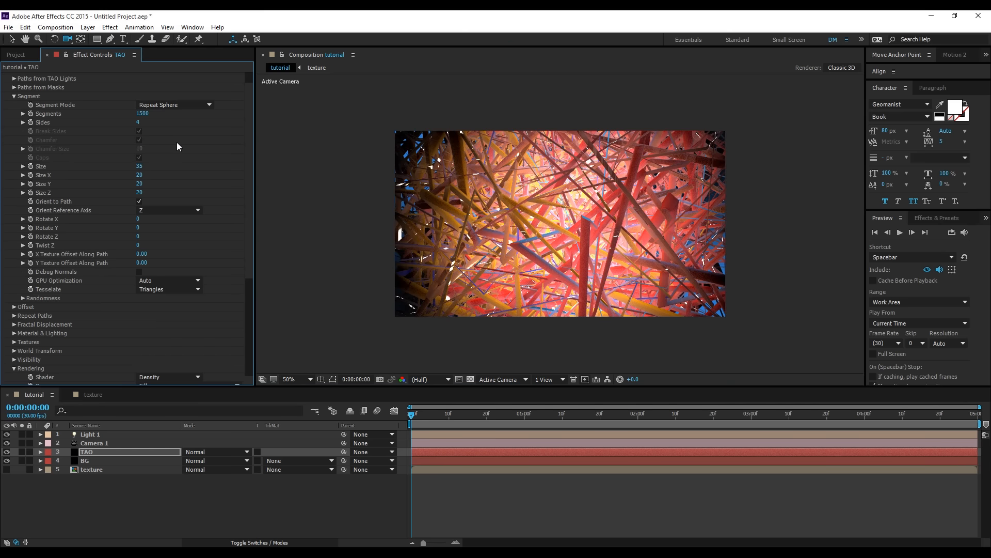
left_click(12, 38)
- Add a new adjustment layer above the TAO layer in the tutorial composition
right_click(145, 513)
mouse_move(222, 416)
left_click(325, 499)
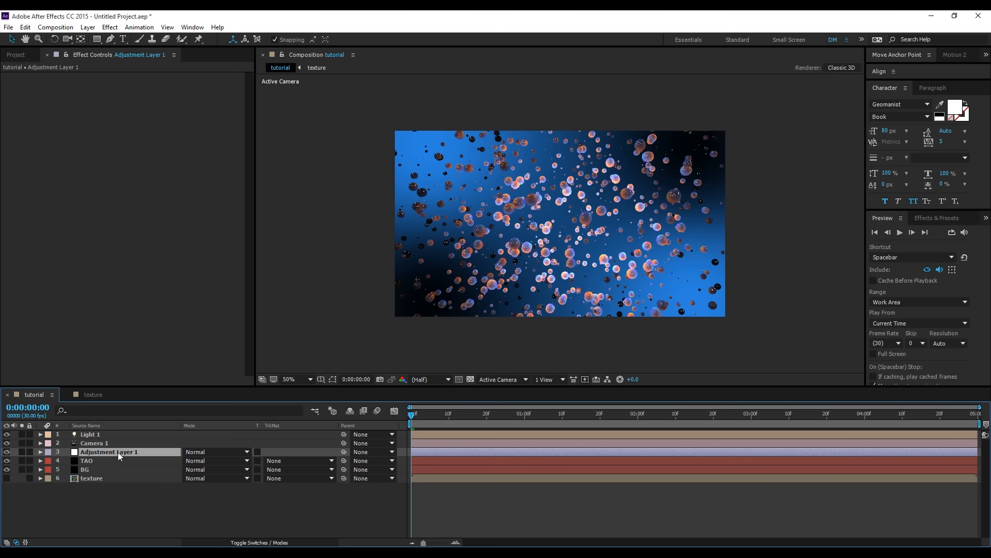
- Rename the new adjustment layer as shine and apply the Trapcode Shine effect to it
key("Return")
type("shine")
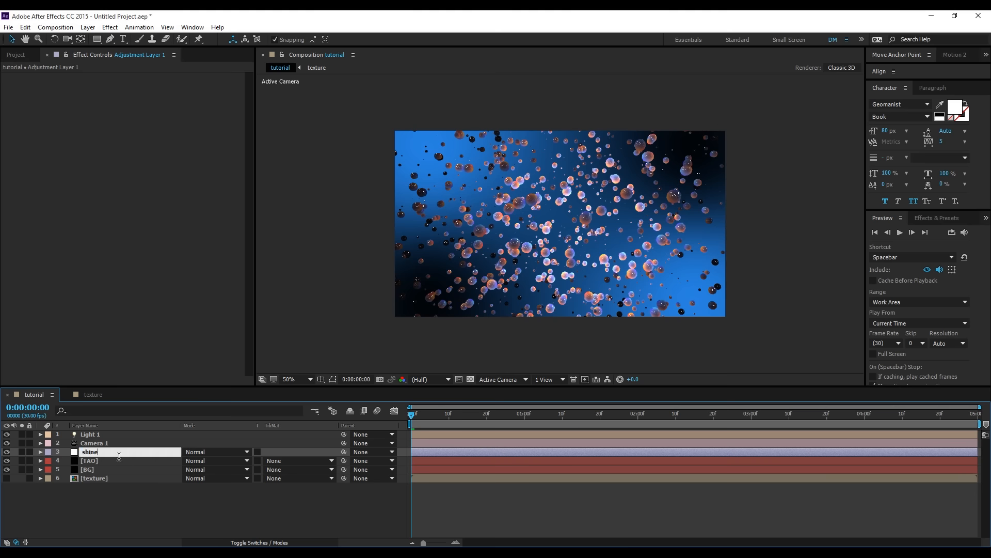
key("Return")
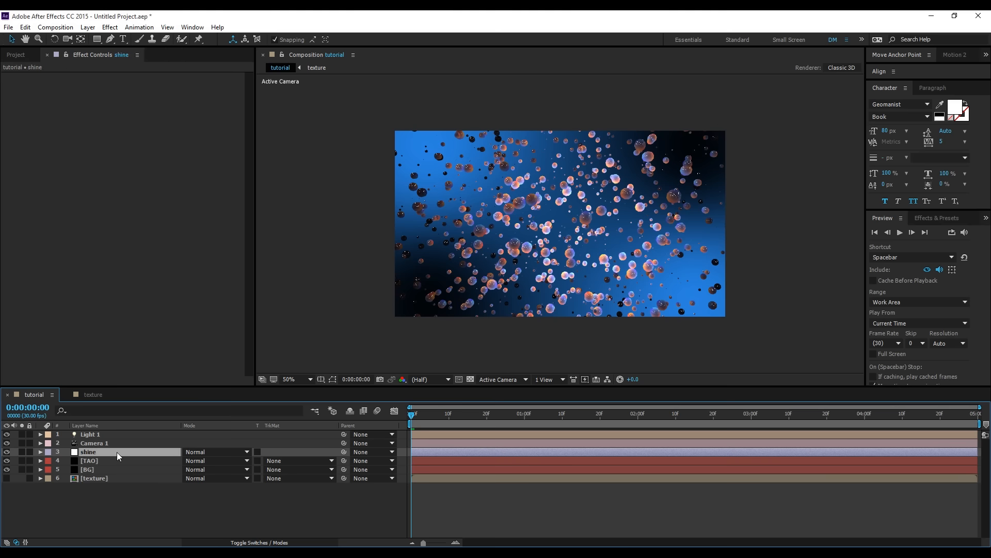
left_click(110, 27)
mouse_move(198, 501)
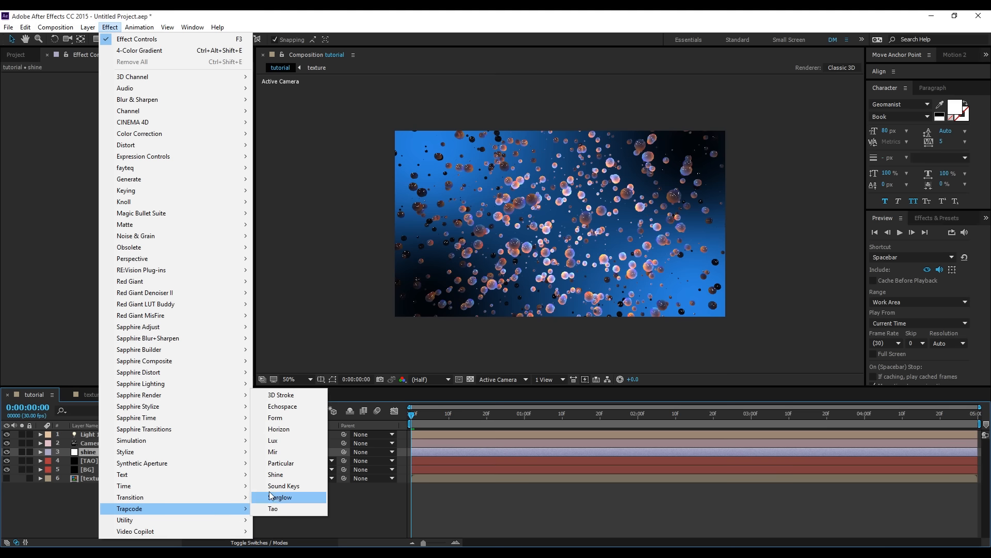
left_click(290, 473)
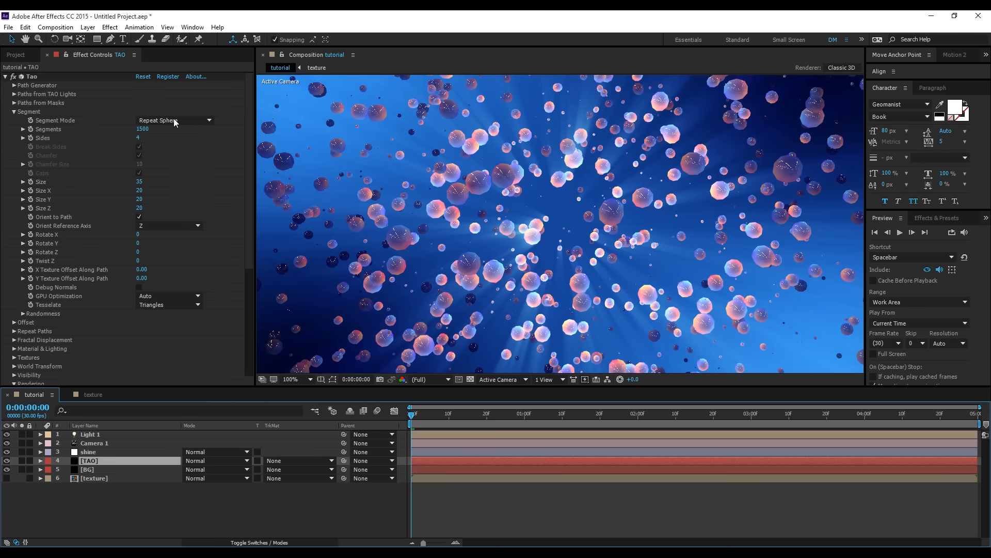
- Set the Tao segment's Sides to 24 and Size to 50 on the TAO layer
left_click(140, 138)
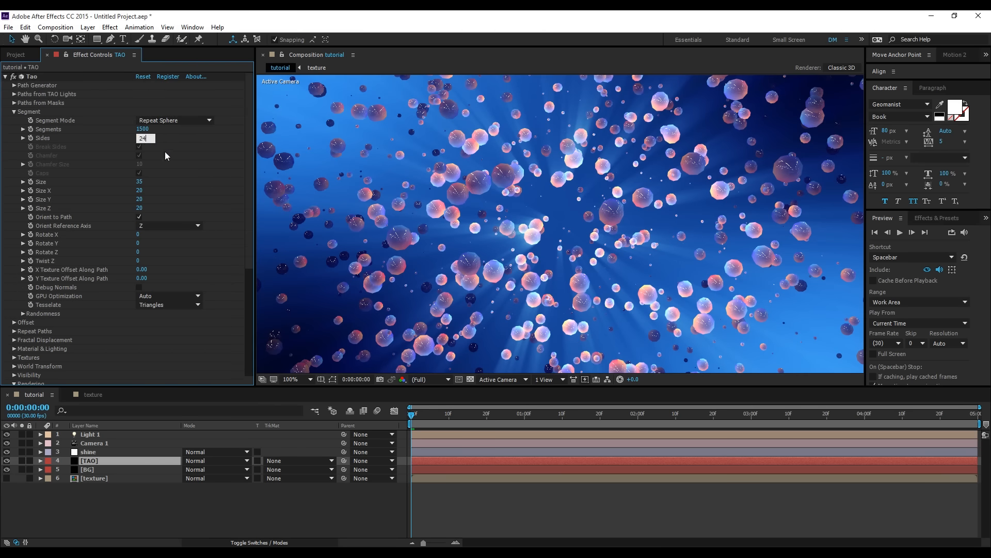
key("Return")
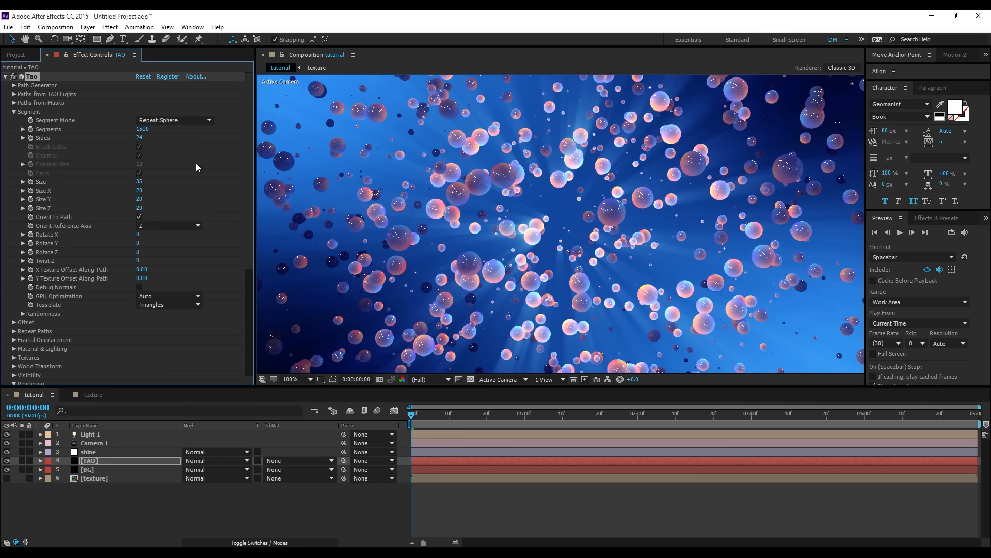
left_click(140, 182)
type("50")
key("Return")
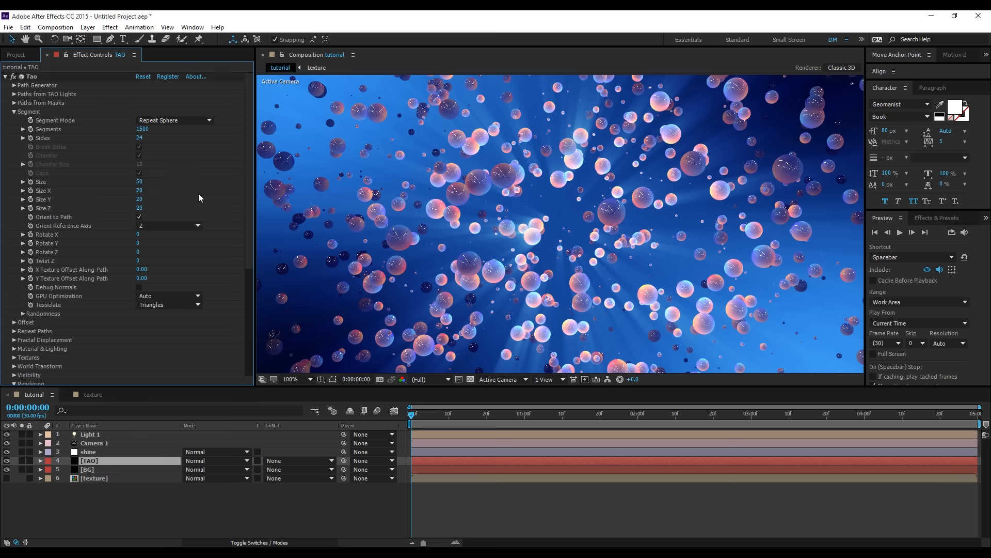
- Orbit the composition camera slightly around the scattered spheres to a new viewing angle
scroll(504, 213, "down", 1)
scroll(504, 213, "up", 1)
scroll(548, 221, "down", 1)
key("c")
left_click(553, 221)
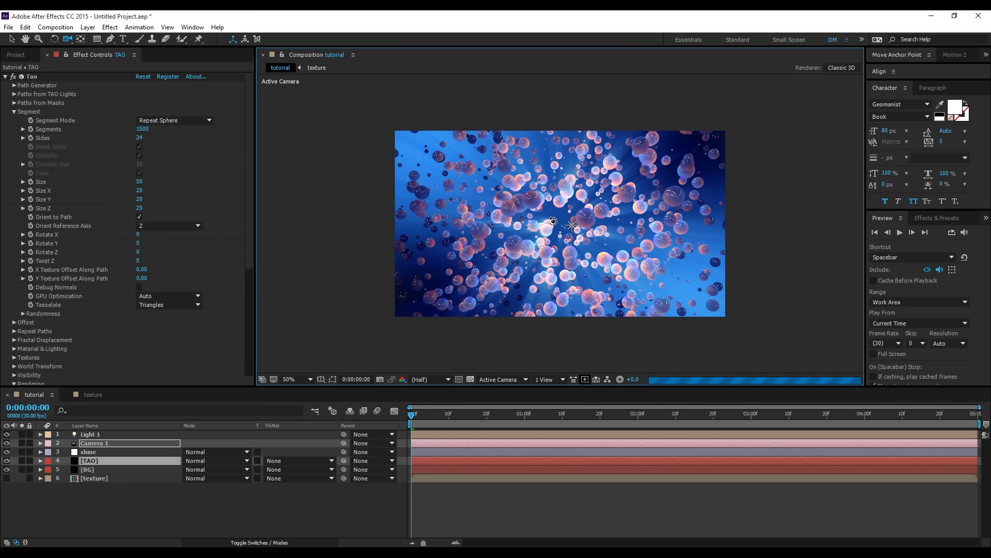
left_click_drag(570, 224, 599, 231)
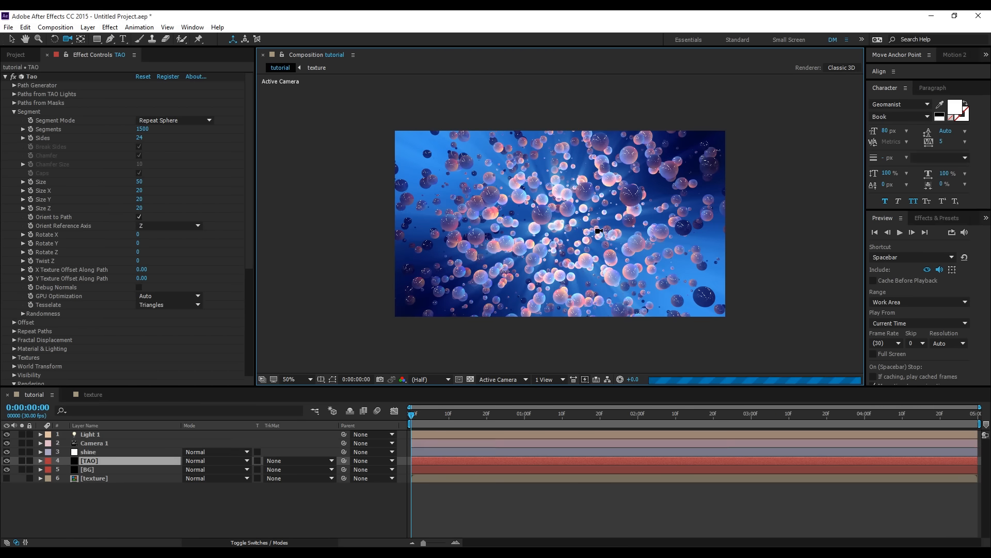